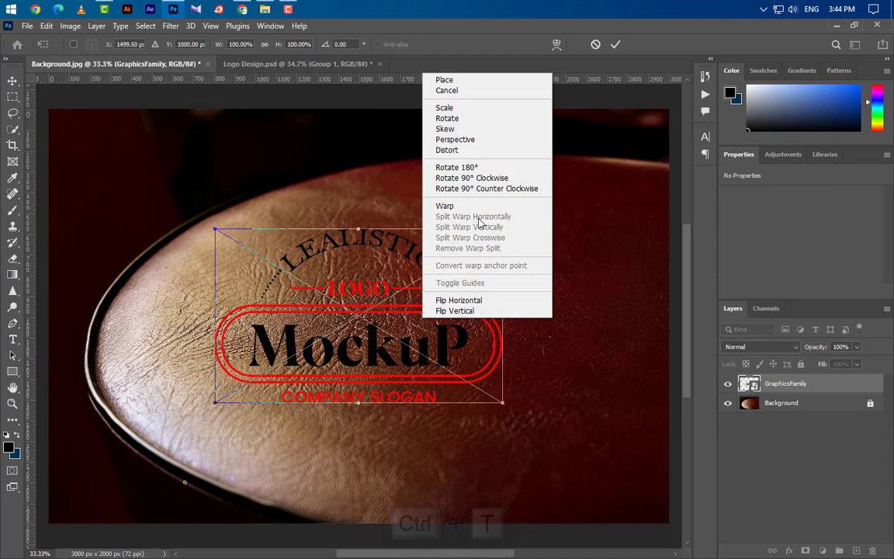
Step: Distort the GraphicsFamily logo by moving its corners so it follows the perspective of the leather seat
click(466, 150)
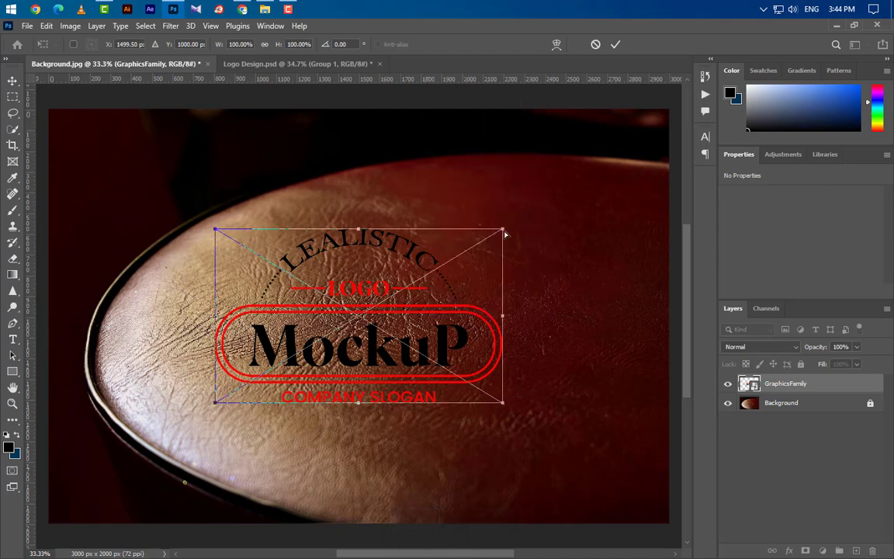
drag(504, 233, 482, 229)
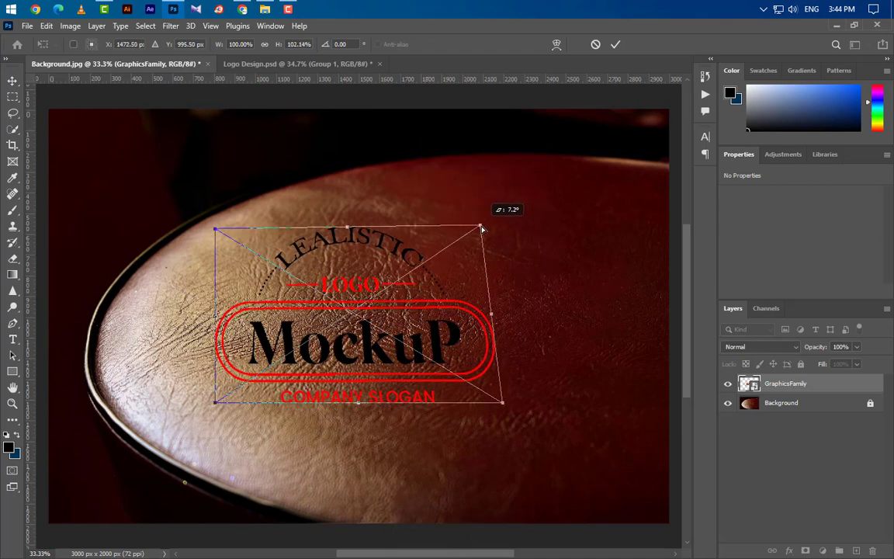
drag(504, 404, 550, 337)
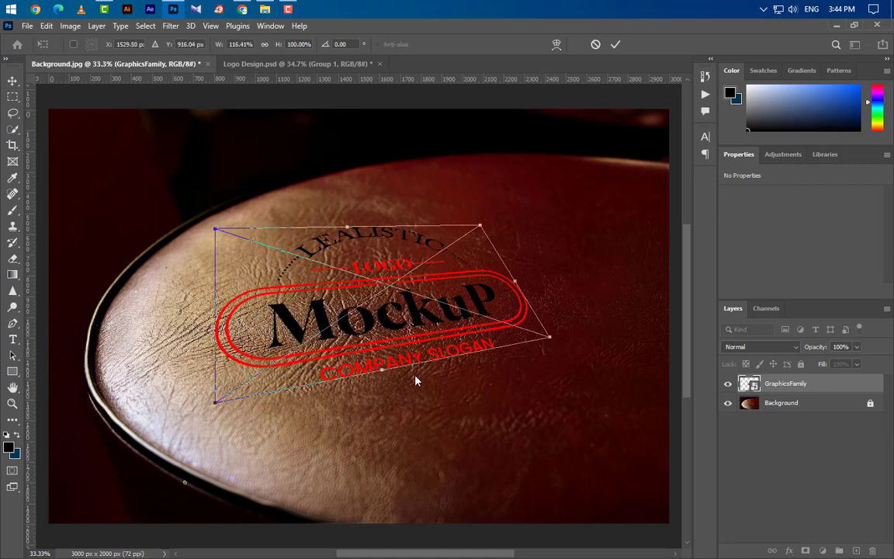
mouse_move(216, 404)
mouse_down()
mouse_move(247, 388)
mouse_move(208, 404)
mouse_up()
drag(215, 229, 165, 269)
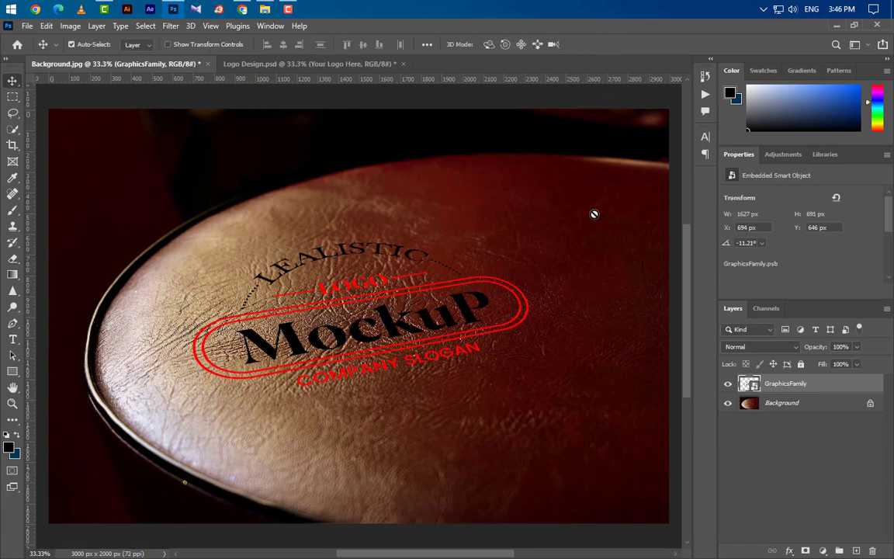
Step: Duplicate the GraphicsFamily layer as GraphicsFamily copy within the same document and hide the copy
right_click(839, 388)
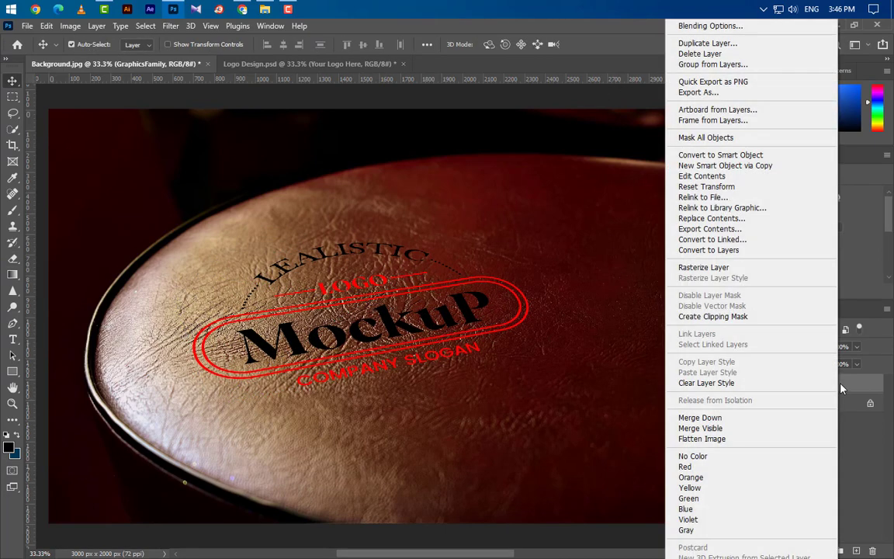
click(736, 45)
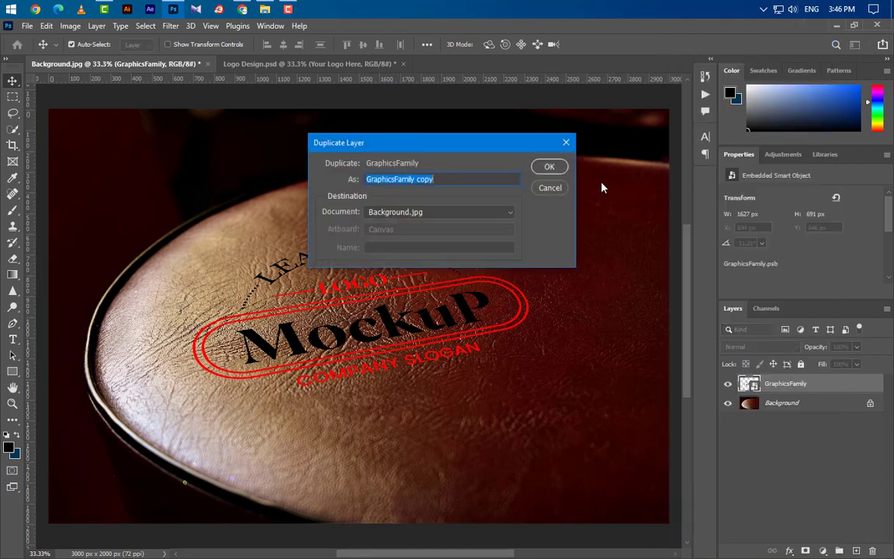
click(549, 165)
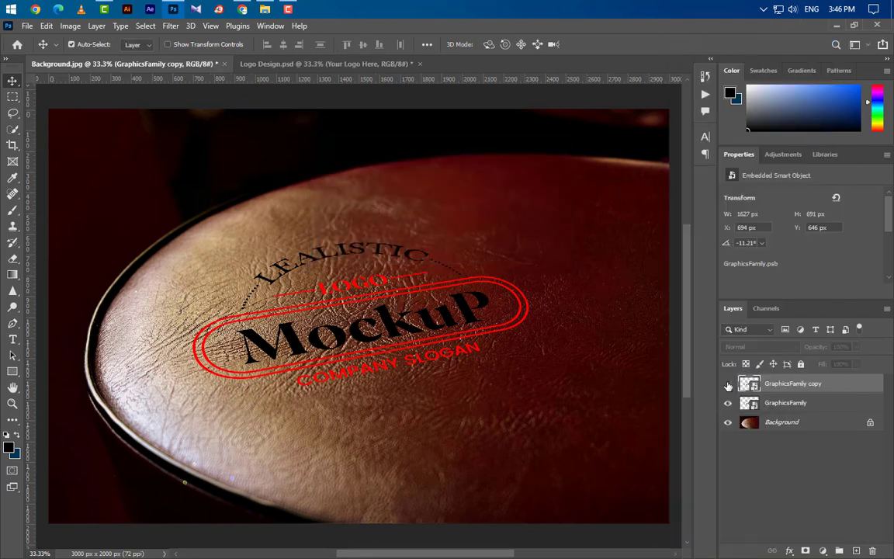
click(728, 384)
Step: Add a Levels adjustment above the original GraphicsFamily layer and set its black input level to 54
click(843, 407)
click(823, 551)
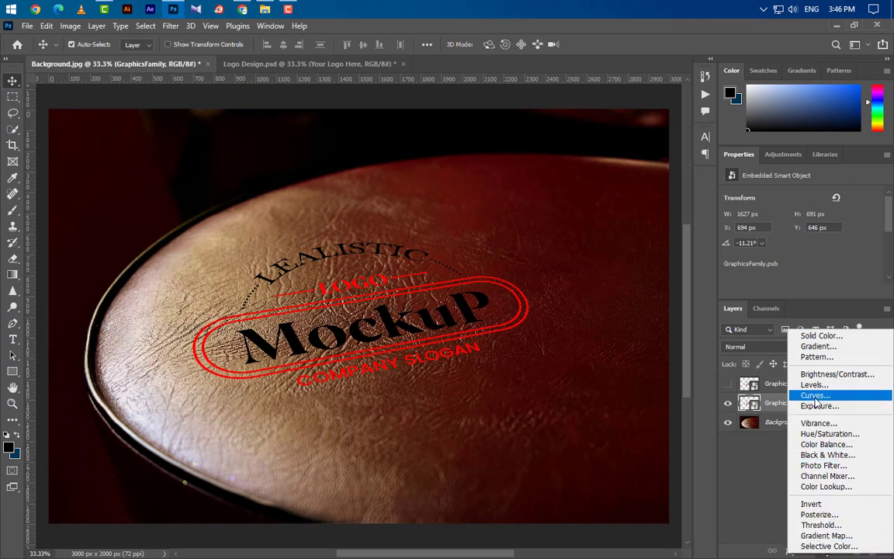
click(814, 384)
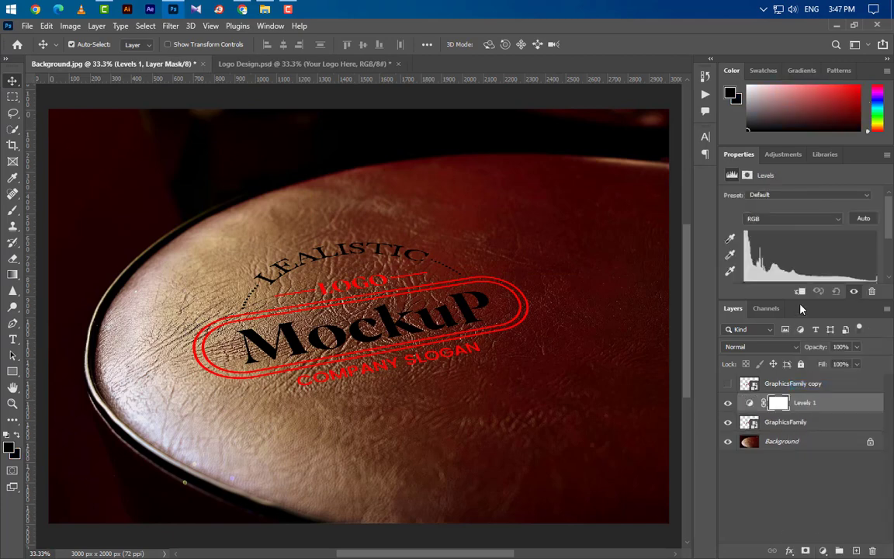
drag(801, 299, 809, 444)
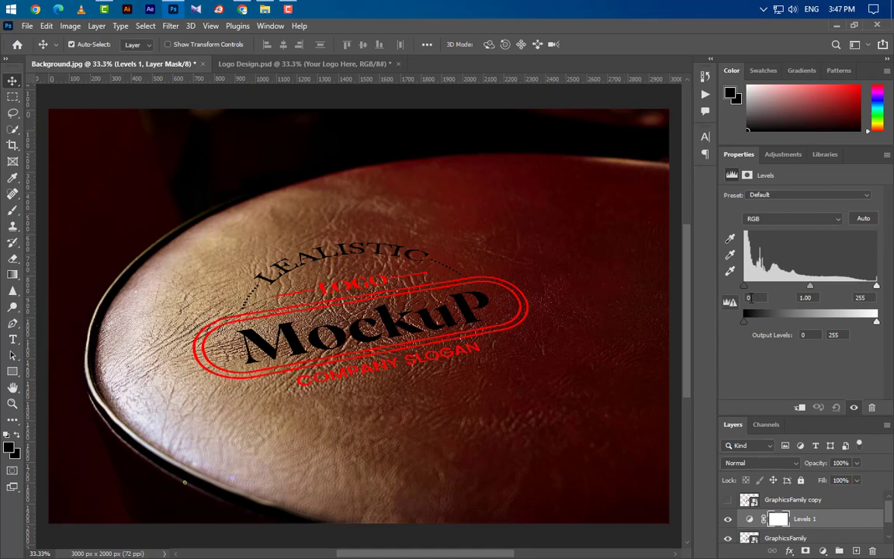
click(752, 298)
text(54)
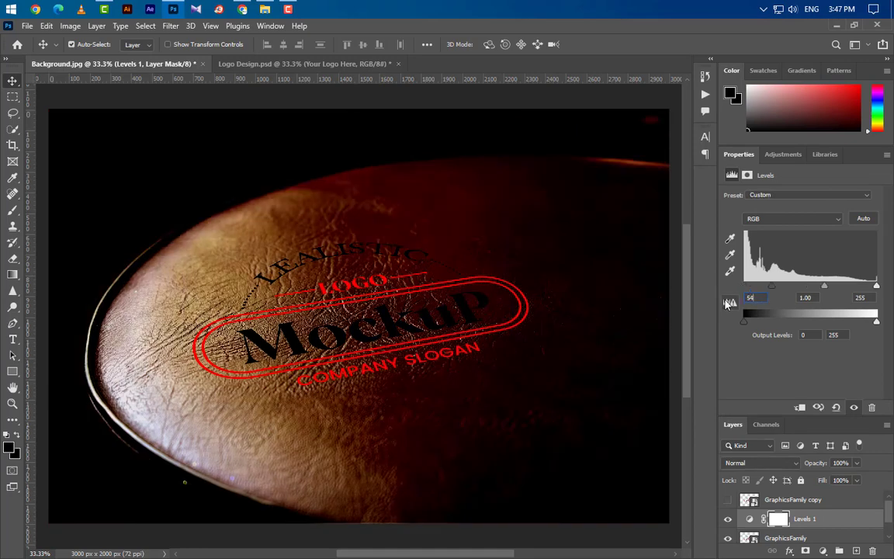
Step: Clip the Levels 1 adjustment to the GraphicsFamily layer
drag(824, 417, 802, 241)
right_click(837, 397)
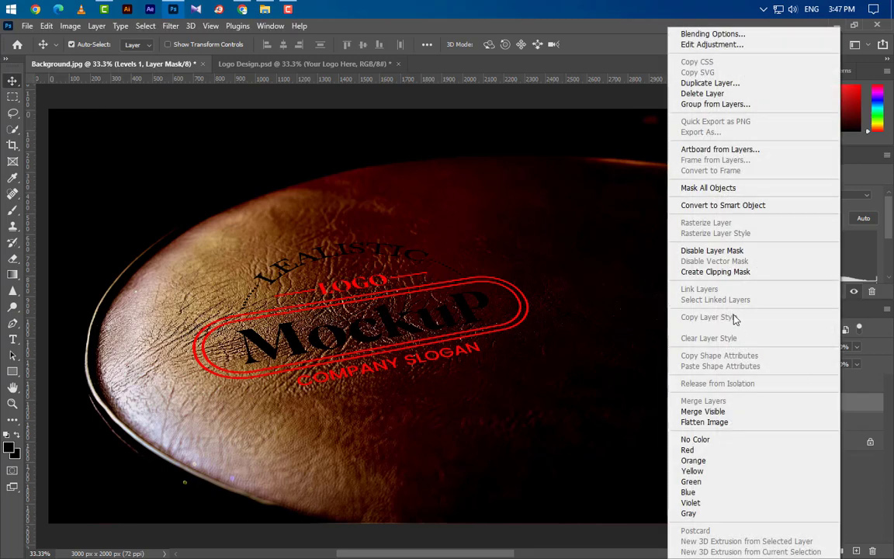
click(729, 273)
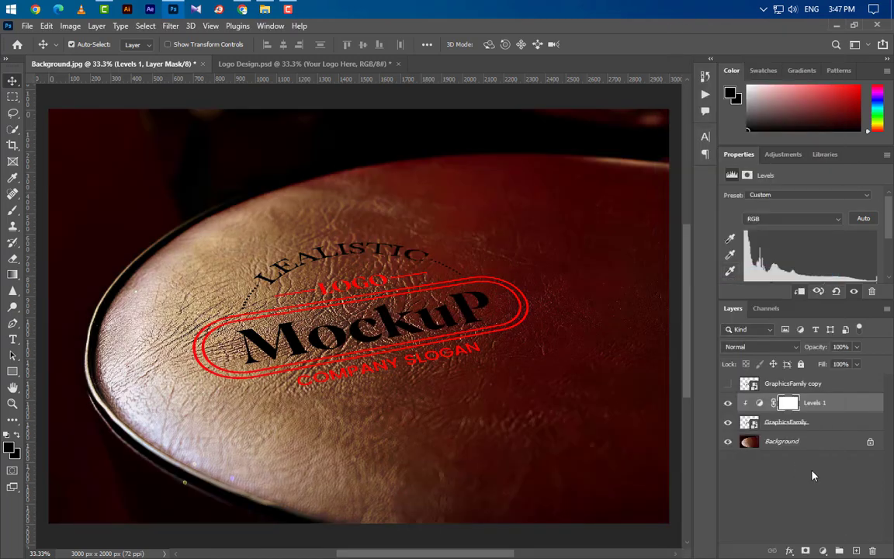
Step: Unlock the Background layer, place a duplicate of it above Levels 1 and make the duplicate a clipping mask
click(870, 441)
drag(843, 455, 846, 406)
right_click(849, 407)
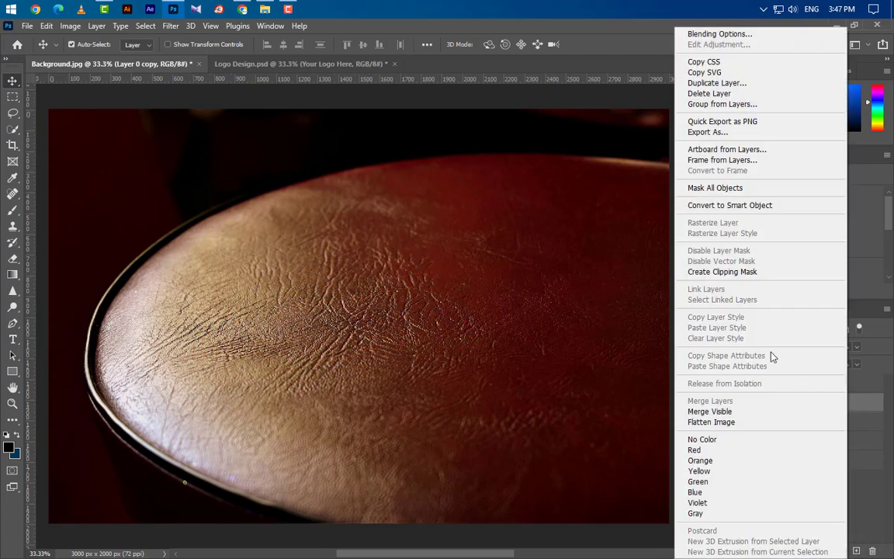
click(737, 272)
Step: Lock the original background layer, Layer 0, completely
click(821, 463)
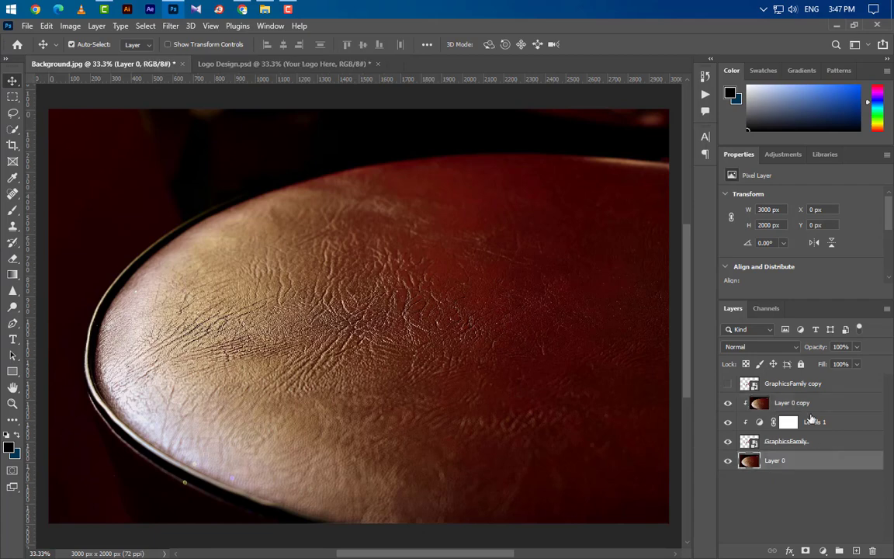
click(801, 364)
click(837, 405)
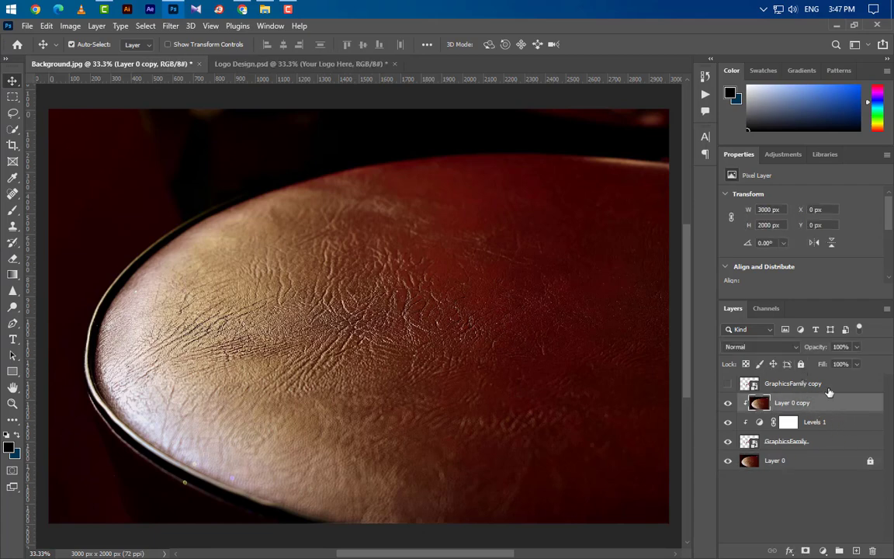
Step: Show the GraphicsFamily copy layer and set its fill to 0%
click(827, 385)
click(727, 384)
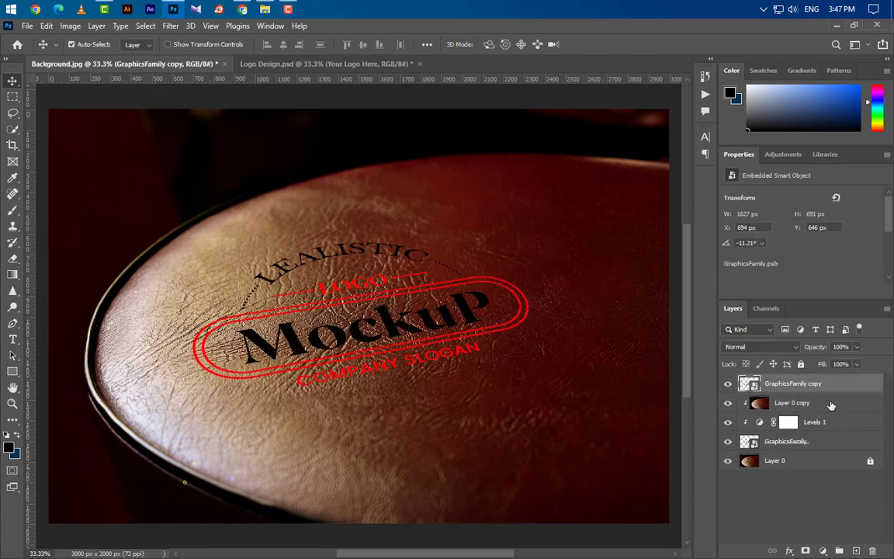
click(857, 366)
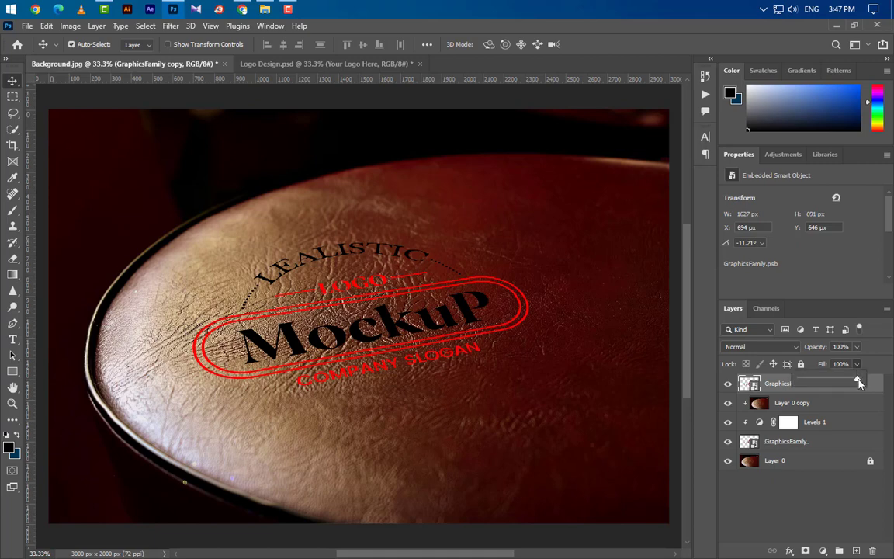
drag(858, 382, 795, 382)
click(839, 390)
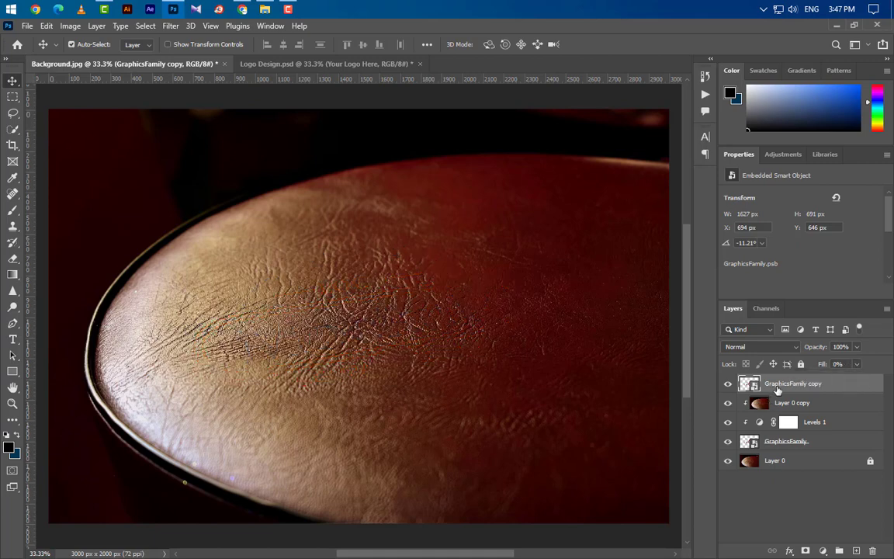
Step: Add a Bevel & Emboss effect to GraphicsFamily copy with the Outer Bevel style and Smooth technique
right_click(838, 390)
click(729, 26)
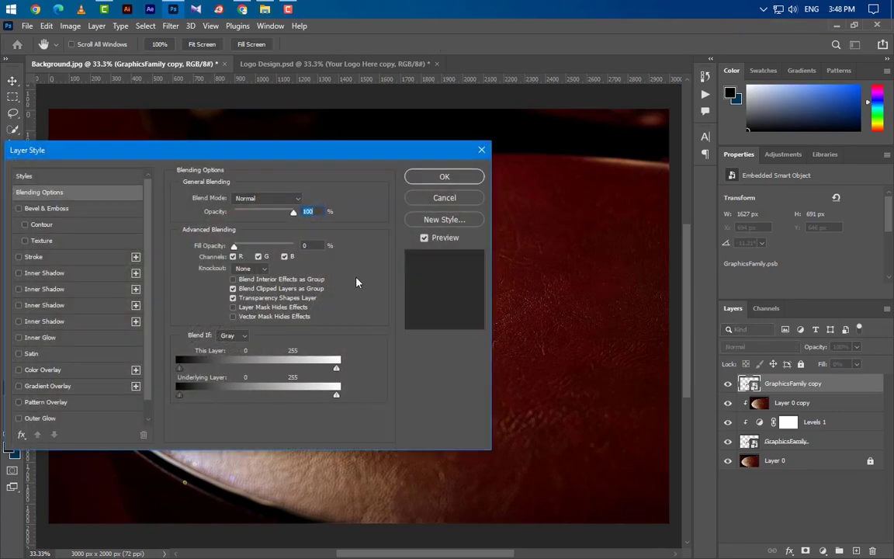
click(79, 209)
click(255, 198)
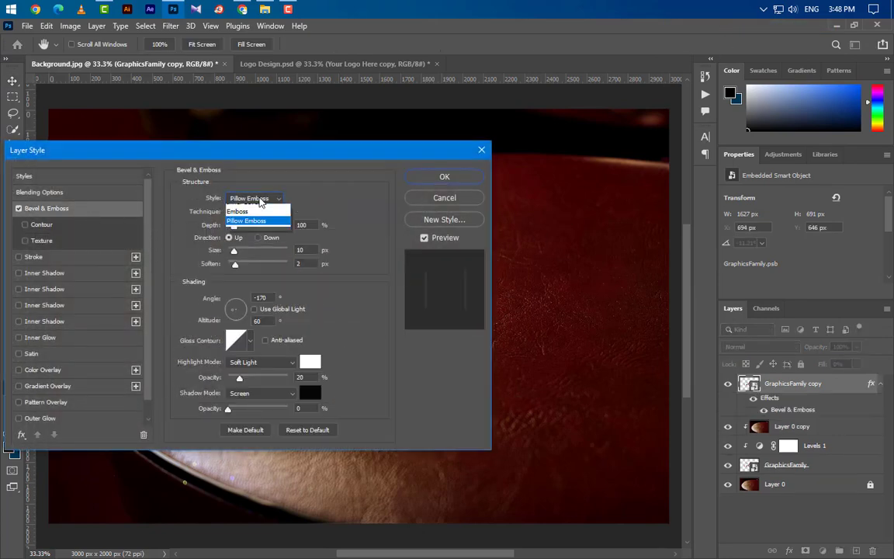
click(259, 207)
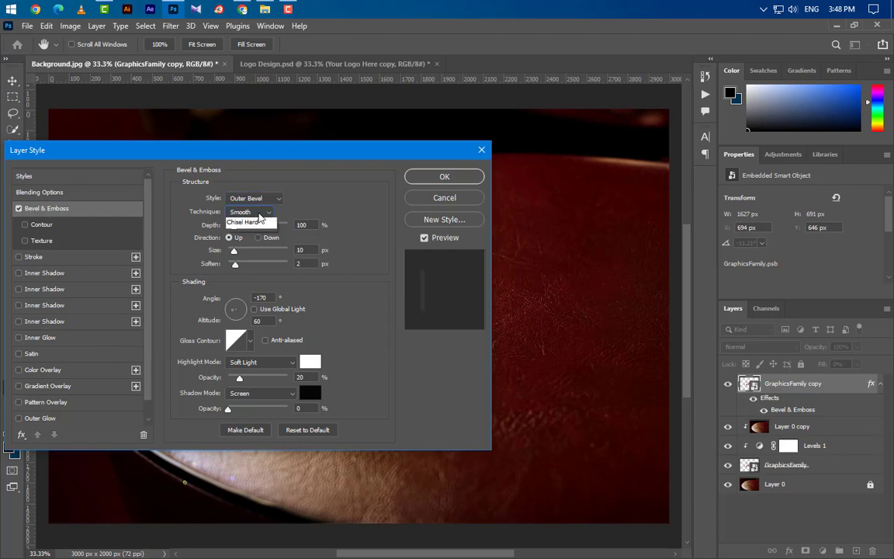
click(261, 213)
click(299, 247)
Step: Set the bevel's depth to 1000% and its direction to Down
click(309, 225)
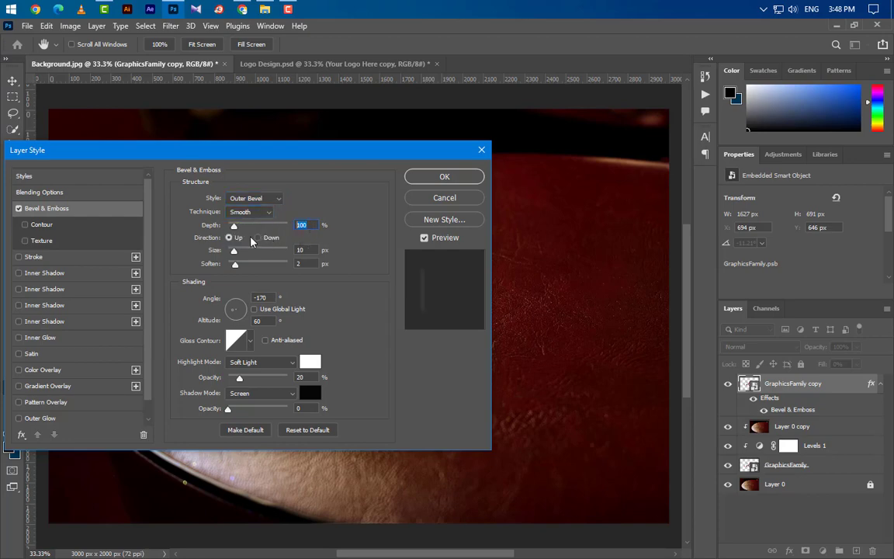
drag(234, 226, 348, 246)
click(258, 237)
Step: Set the bevel's size to 3 px, soften to 3 px and altitude to 30°
drag(350, 157, 748, 111)
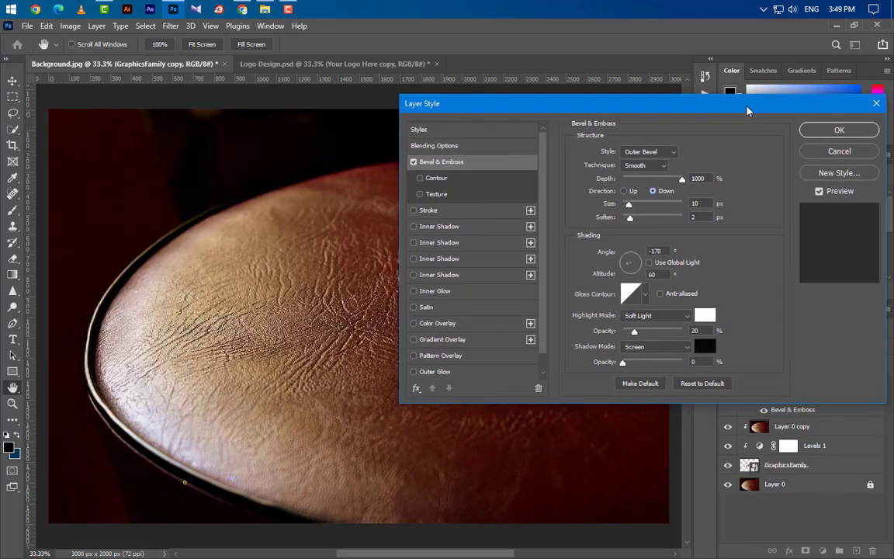
drag(702, 205, 672, 204)
text(3)
key(Tab)
text(3)
drag(664, 253, 638, 274)
text(30)
Step: Set the bevel highlight to colour fec2c2 with Screen mode and 50% opacity
click(700, 318)
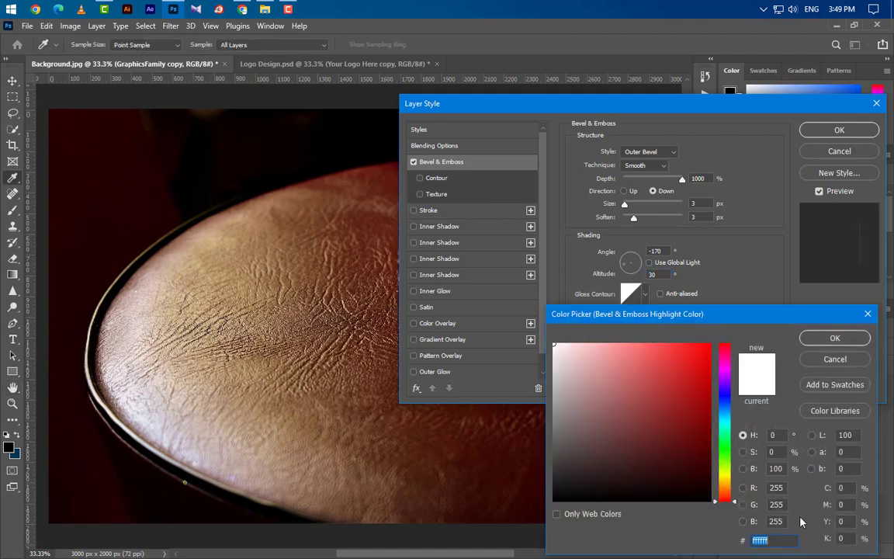
text(fec2c2)
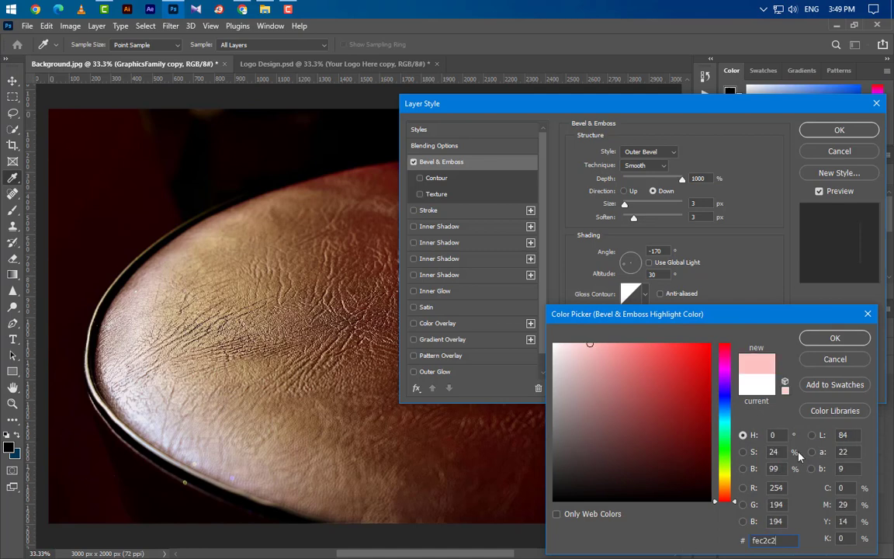
click(849, 340)
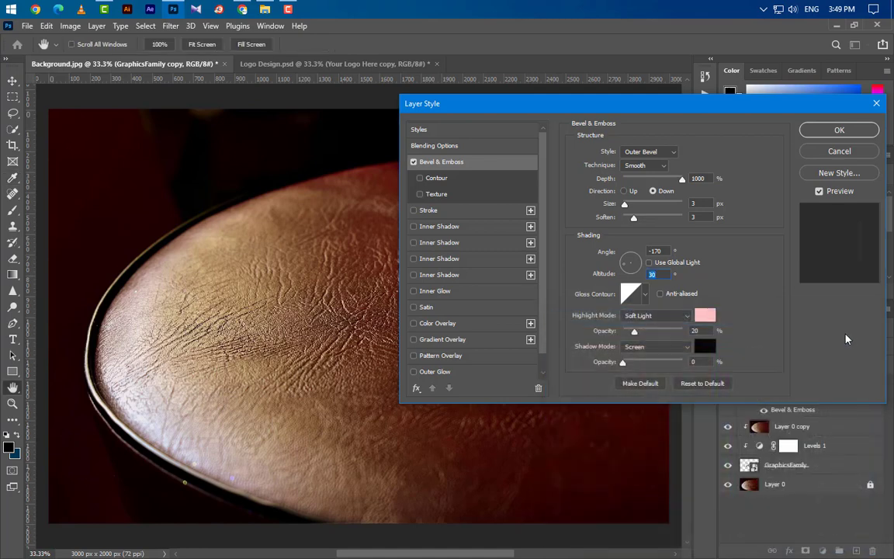
click(658, 316)
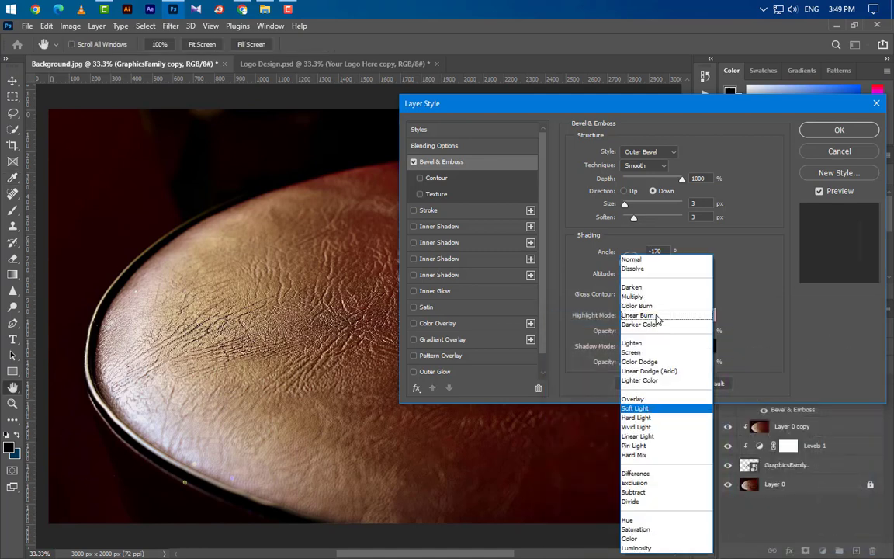
click(654, 354)
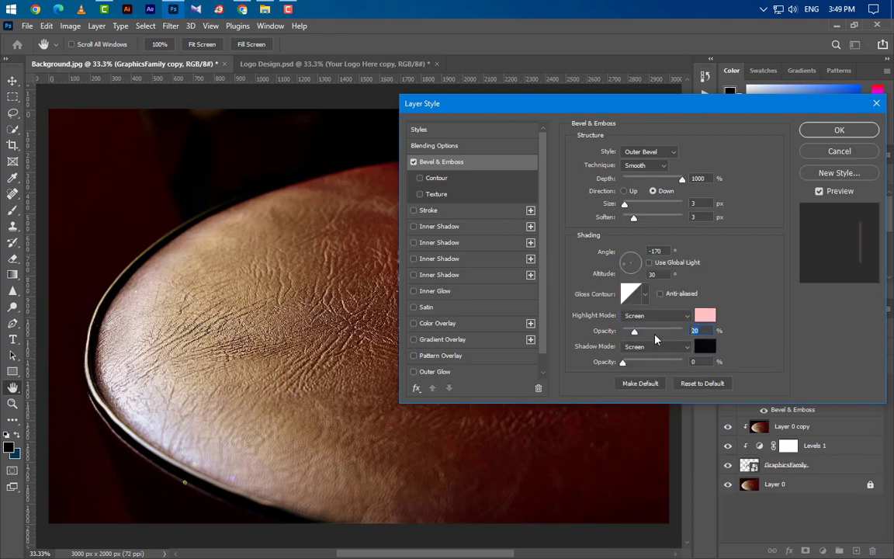
text(50)
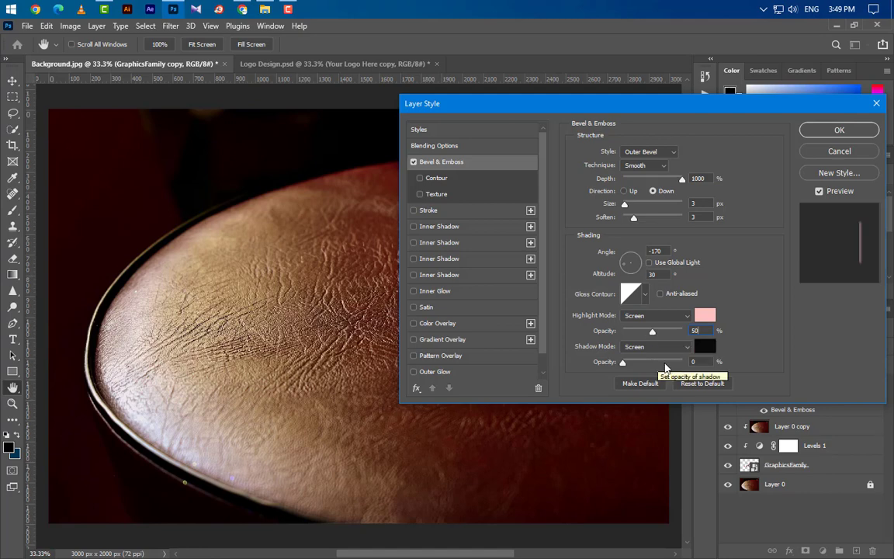
Step: Set the bevel shadow to Hard Light mode with 50% opacity
click(652, 346)
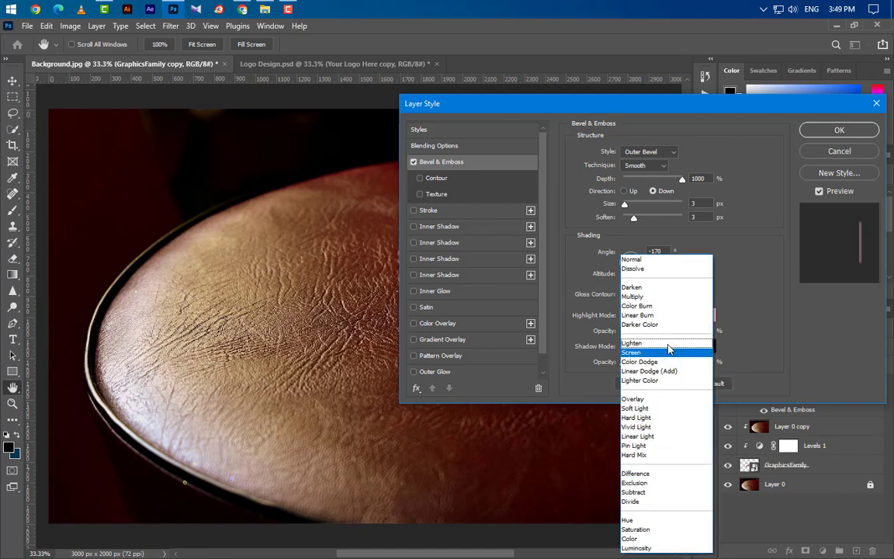
click(652, 417)
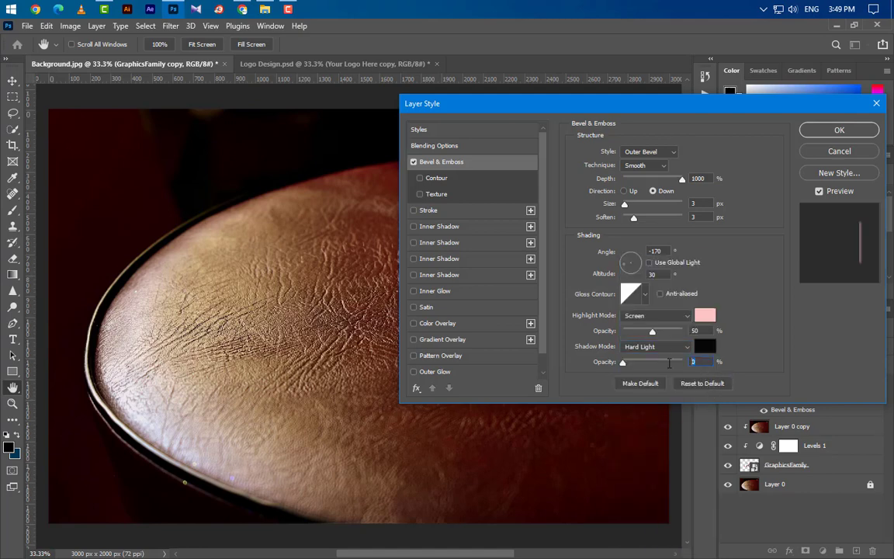
text(50)
key(Tab)
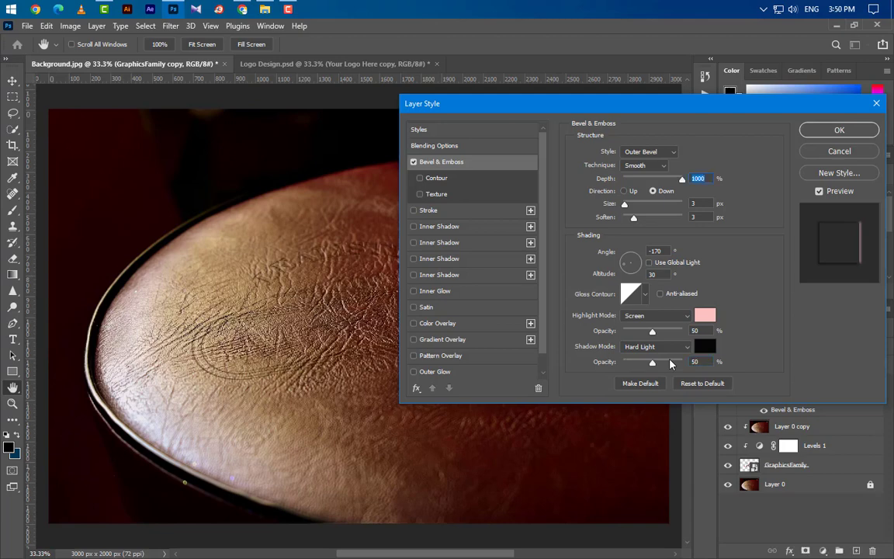
Step: Add a black Inner Shadow to the logo copy with Multiply mode and 35% opacity
click(458, 227)
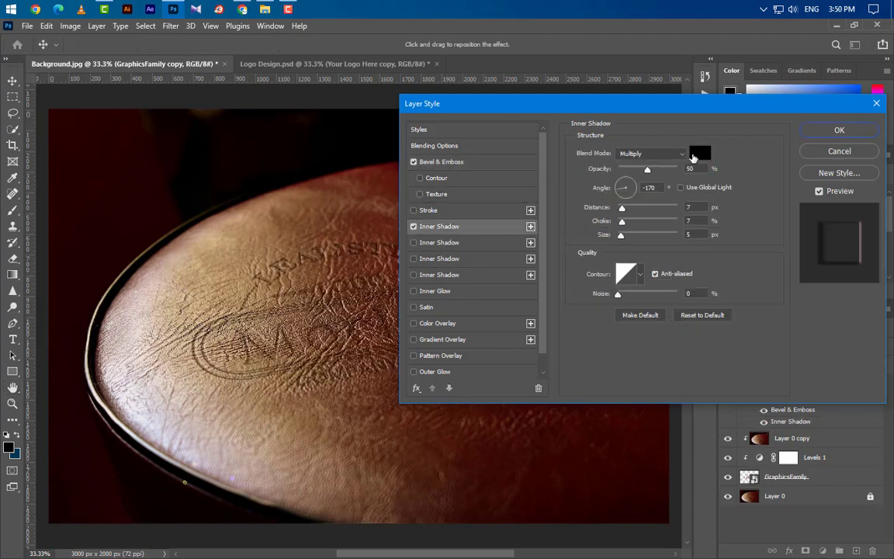
click(699, 153)
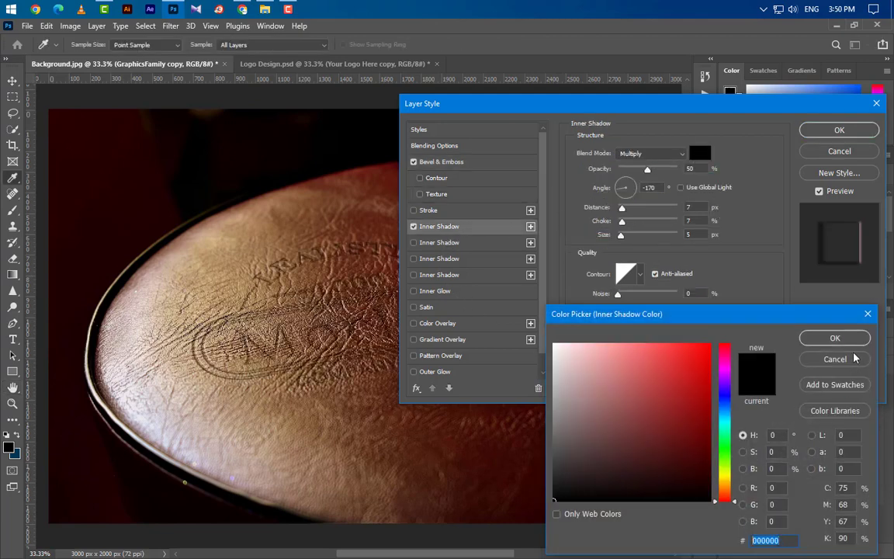
click(834, 334)
click(651, 153)
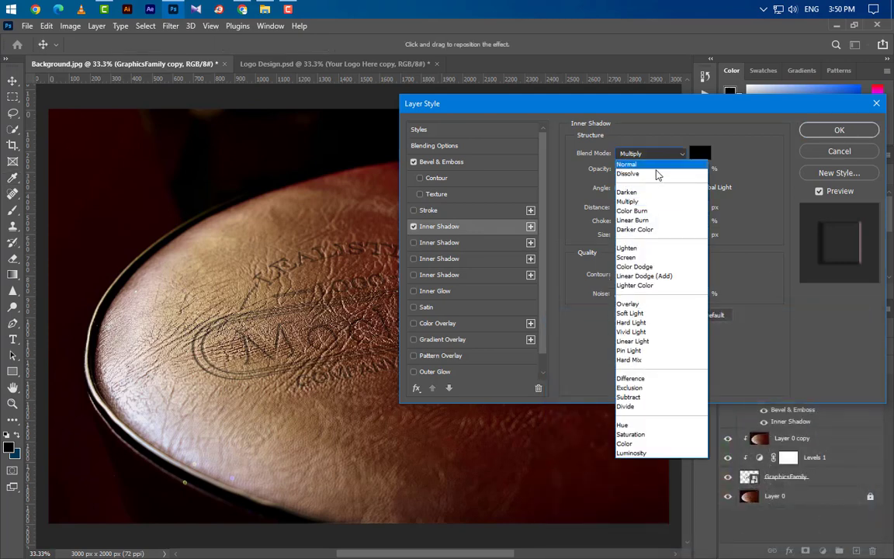
click(654, 205)
text(35)
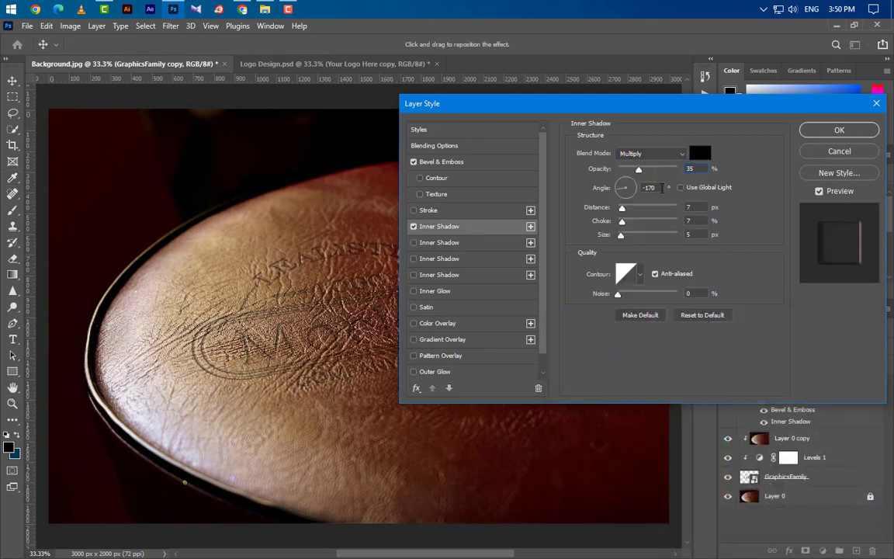
Step: Set the inner shadow's distance to 5 px, choke to 10% and size to 0 px
key(Tab)
key(Tab)
text(5)
key(Tab)
text(10)
key(Tab)
text(0)
key(Tab)
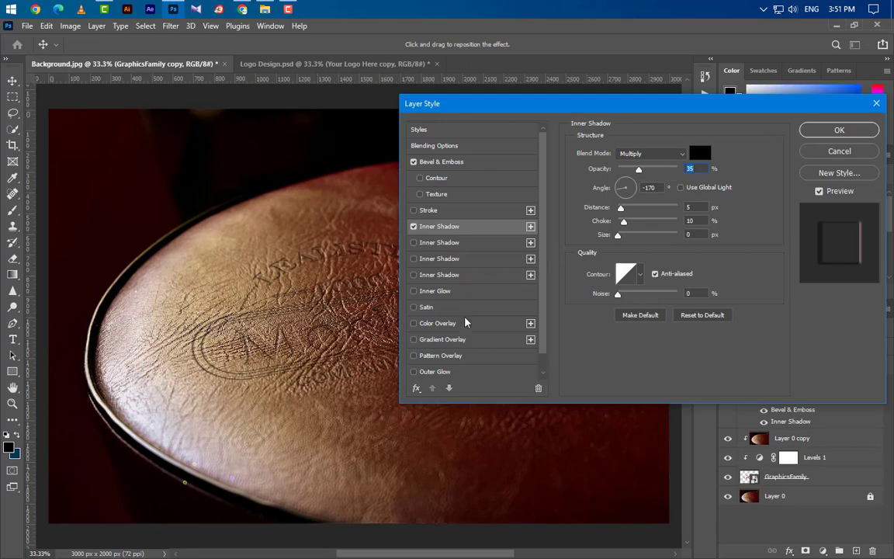
Step: Add an Outer Glow in colour ffffff with Soft Light mode and 50% opacity
click(464, 372)
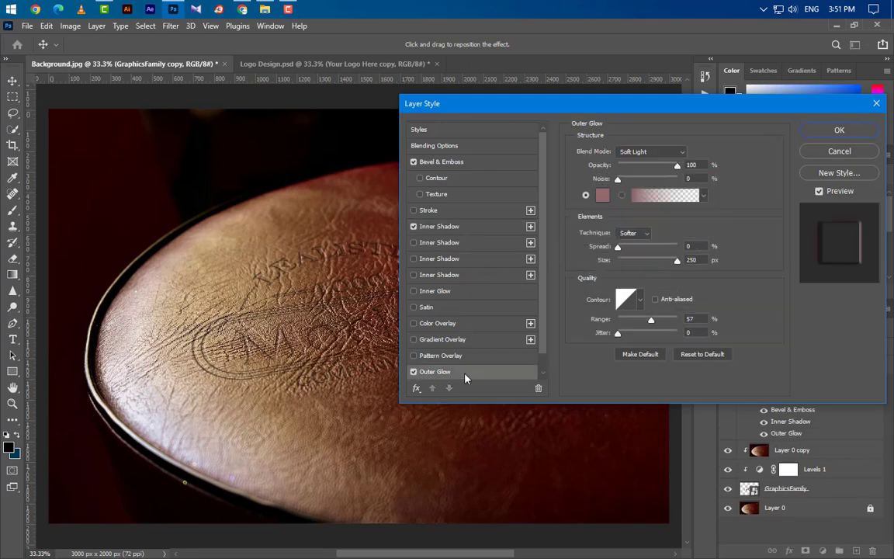
click(666, 152)
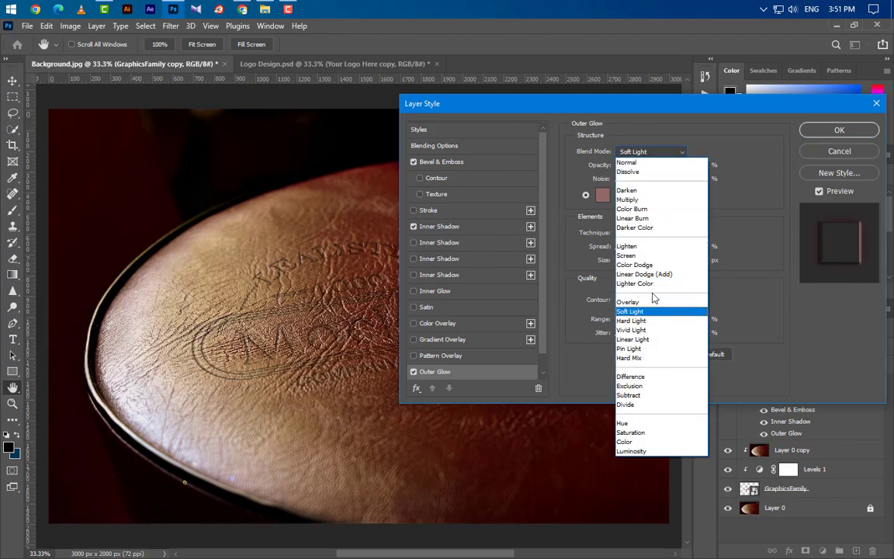
click(629, 311)
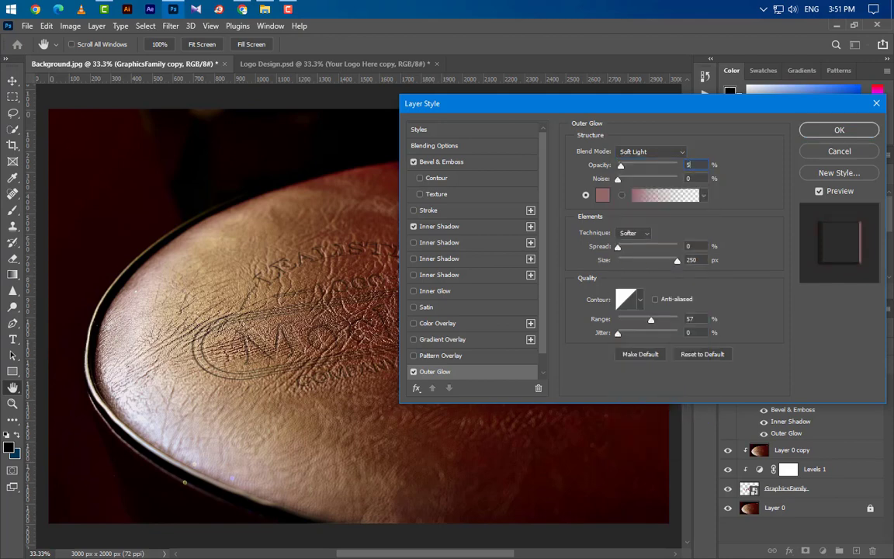
click(602, 195)
text(ffffff)
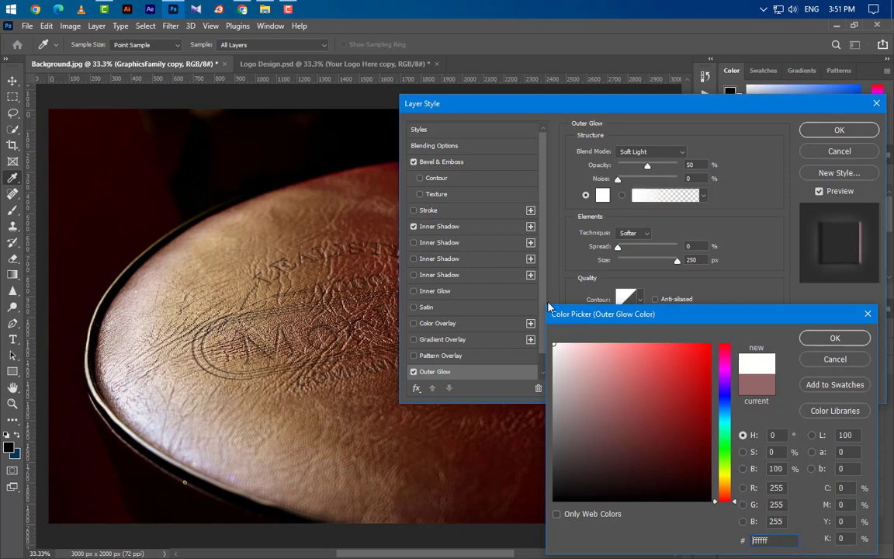
click(836, 338)
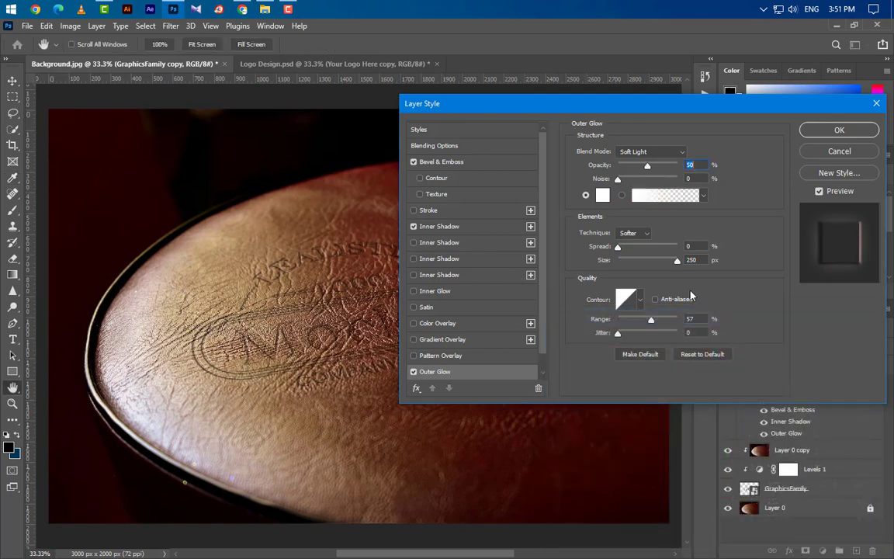
Step: Set the outer glow's spread to 5%, size to 10 px and range to 50%, and apply the layer style
click(691, 246)
text(5)
key(Tab)
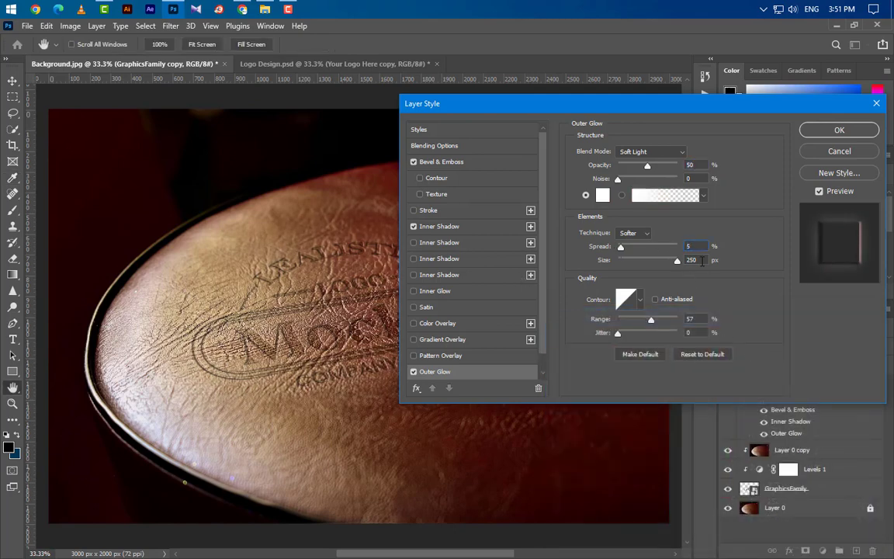
text(10)
click(674, 319)
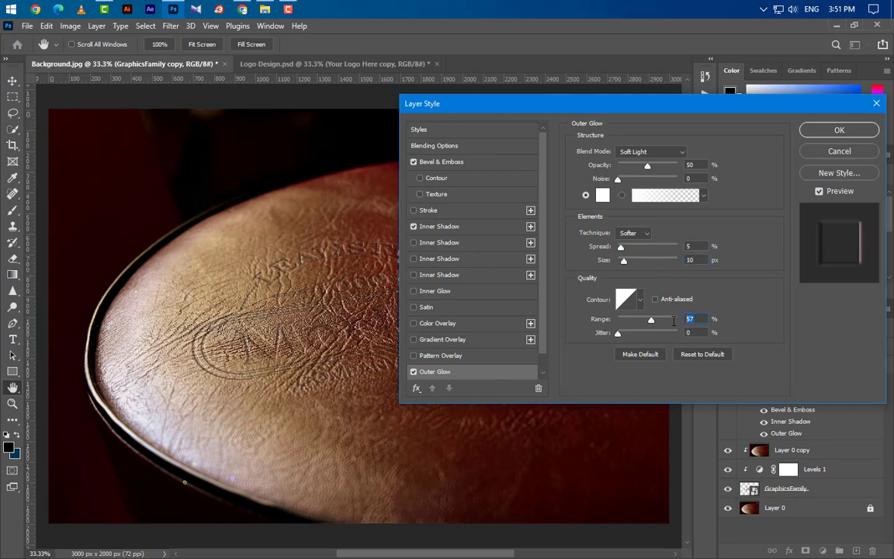
text(50)
click(838, 131)
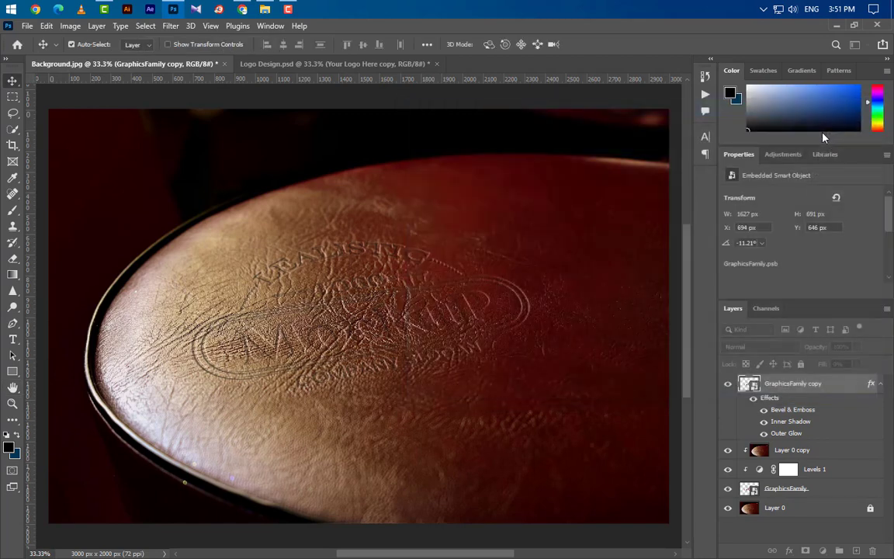
Step: Duplicate the GraphicsFamily copy layer and remove all layer effects from the duplicate
click(881, 384)
right_click(841, 386)
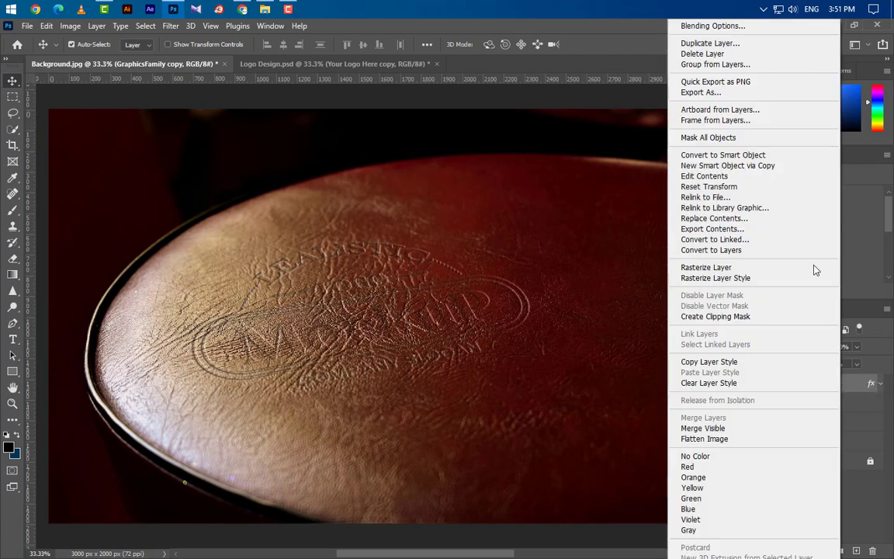
click(752, 44)
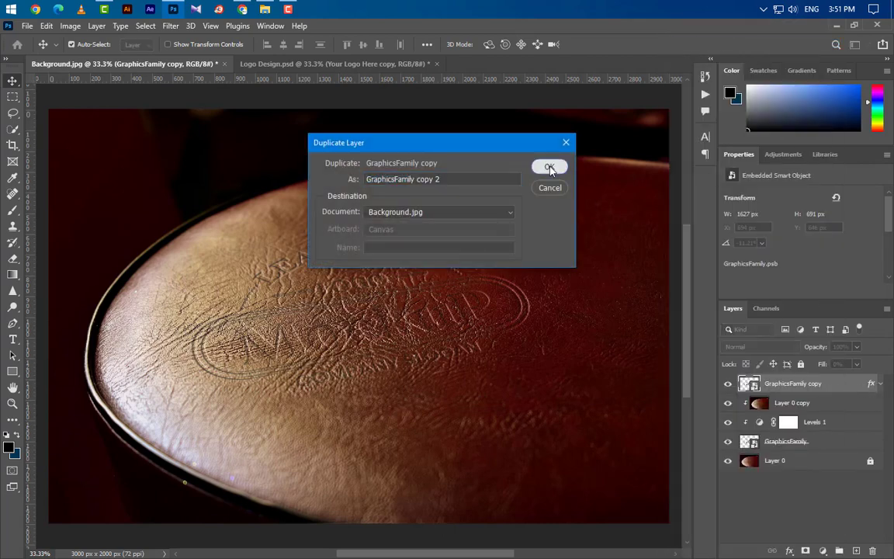
click(549, 168)
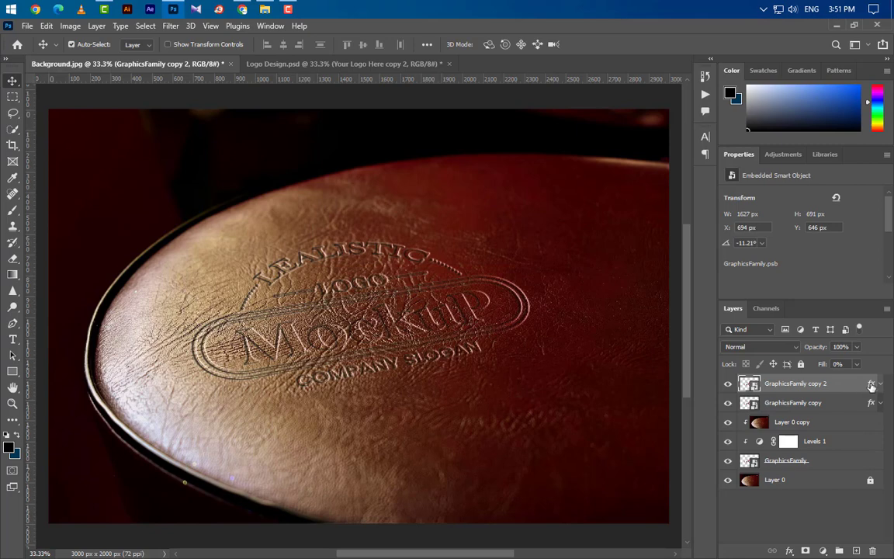
drag(871, 385, 874, 550)
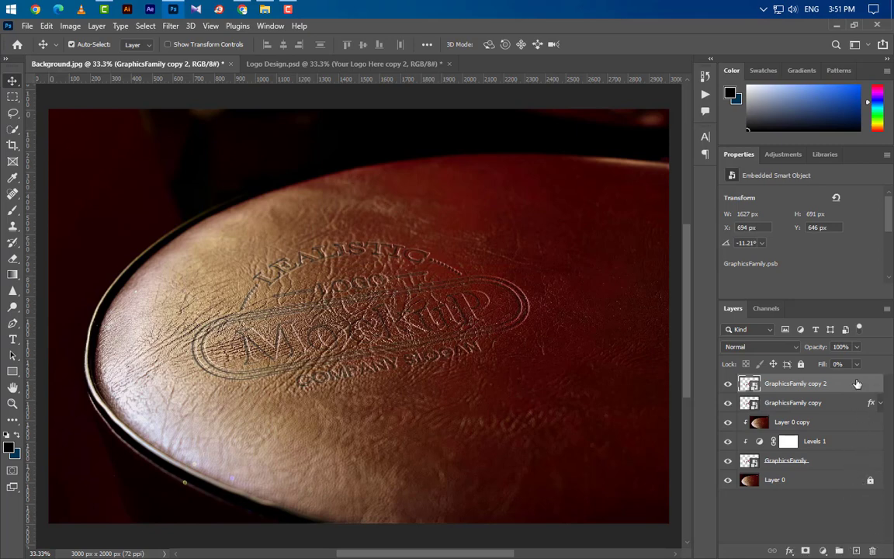
Step: Add a Color Overlay in black (000000) to the GraphicsFamily copy 2 layer
right_click(857, 383)
click(765, 26)
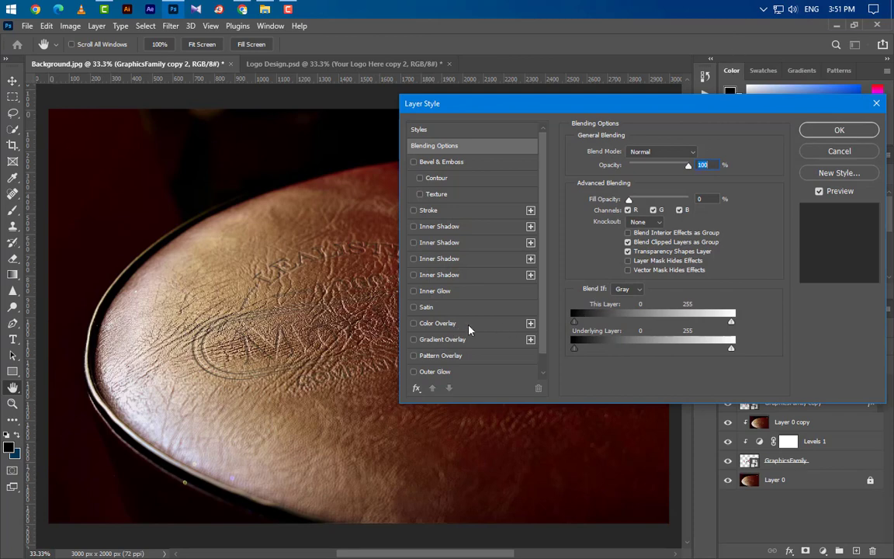
click(496, 325)
click(700, 153)
click(555, 501)
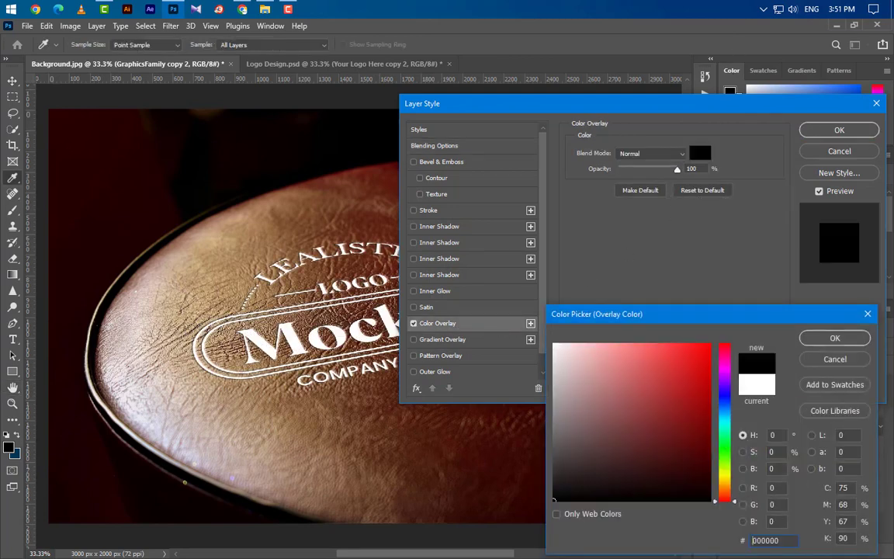
click(835, 338)
Step: Set the colour overlay to Soft Light mode with 55% opacity and apply the layer style
click(652, 154)
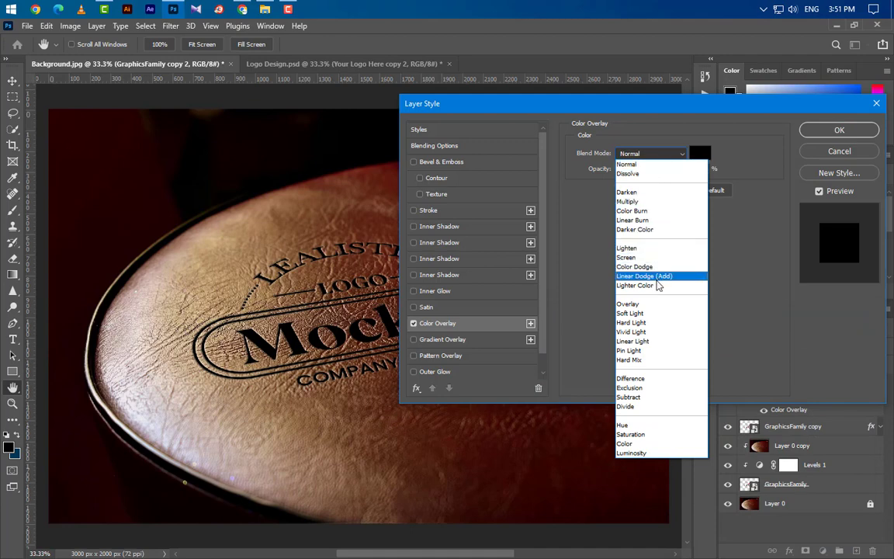
click(644, 313)
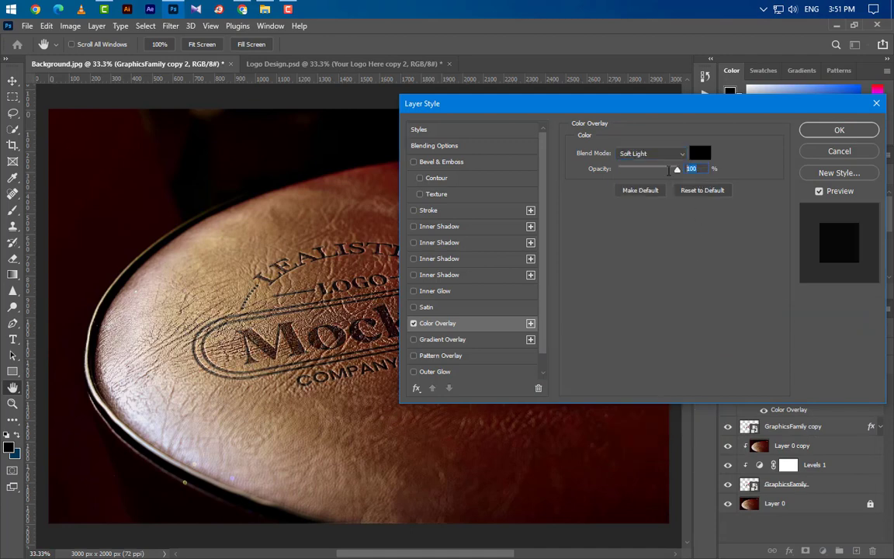
mouse_move(668, 174)
mouse_down()
mouse_move(625, 171)
mouse_move(651, 171)
mouse_up()
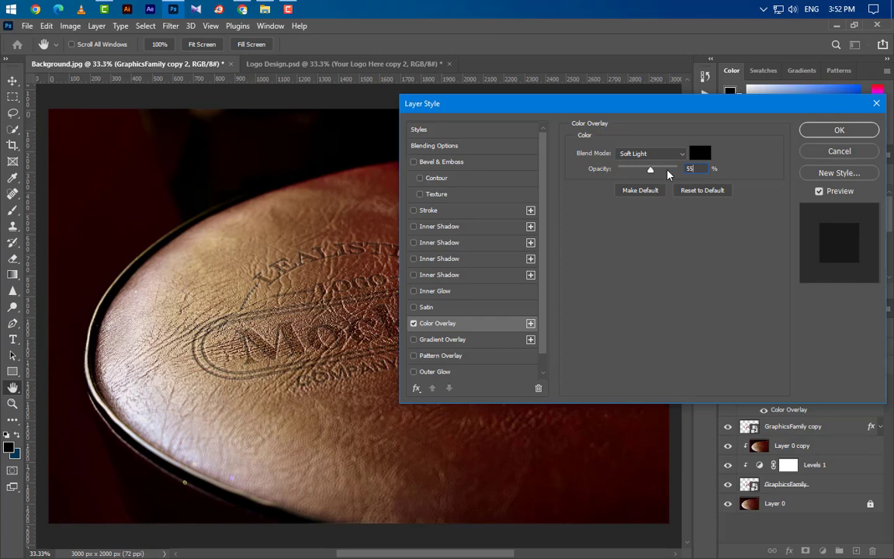
click(826, 132)
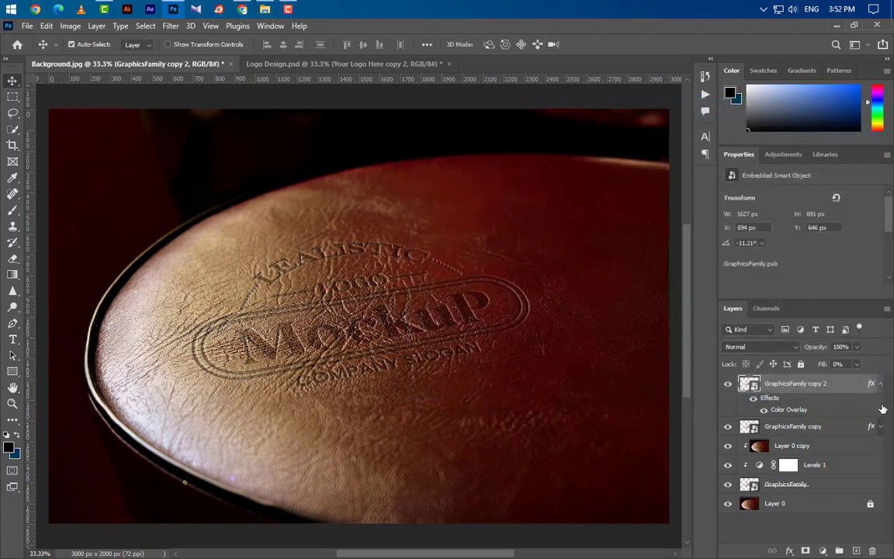
Step: Duplicate the GraphicsFamily copy 2 layer and remove the layer effects from the new duplicate
right_click(860, 388)
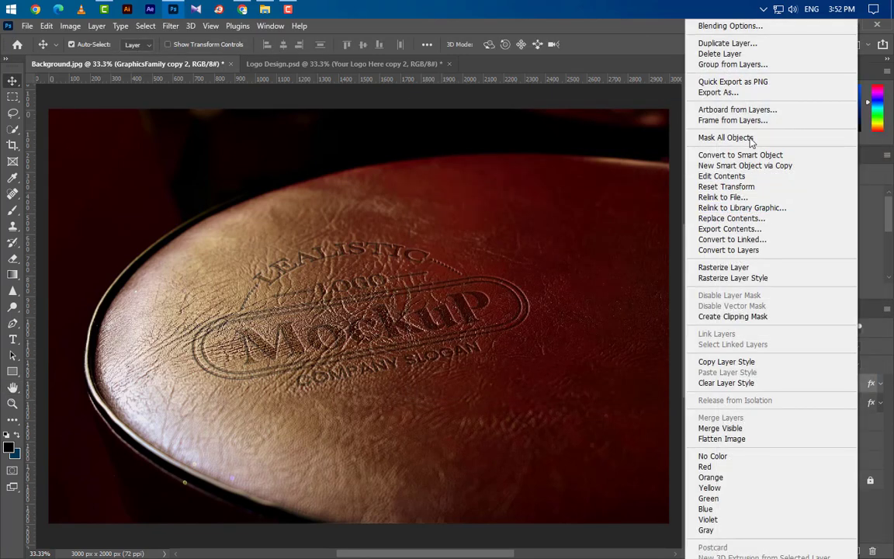
click(739, 44)
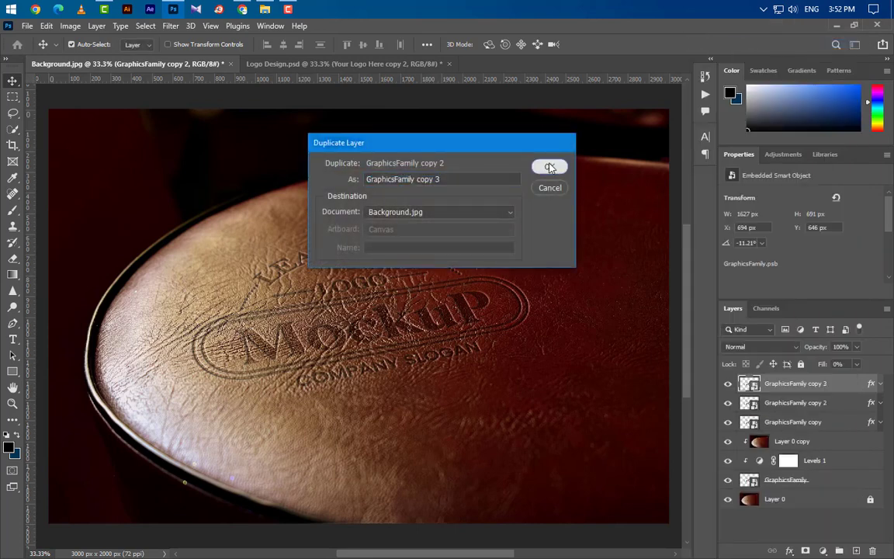
click(545, 165)
drag(871, 383, 875, 546)
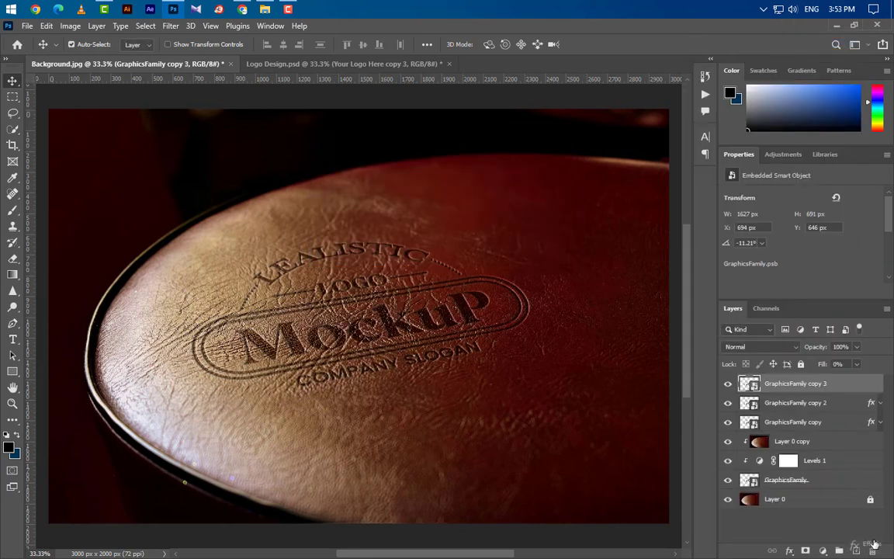
Step: Add an Inner Shadow to the GraphicsFamily copy 3 layer with Multiply mode and colour 000000
right_click(853, 383)
click(726, 27)
click(442, 226)
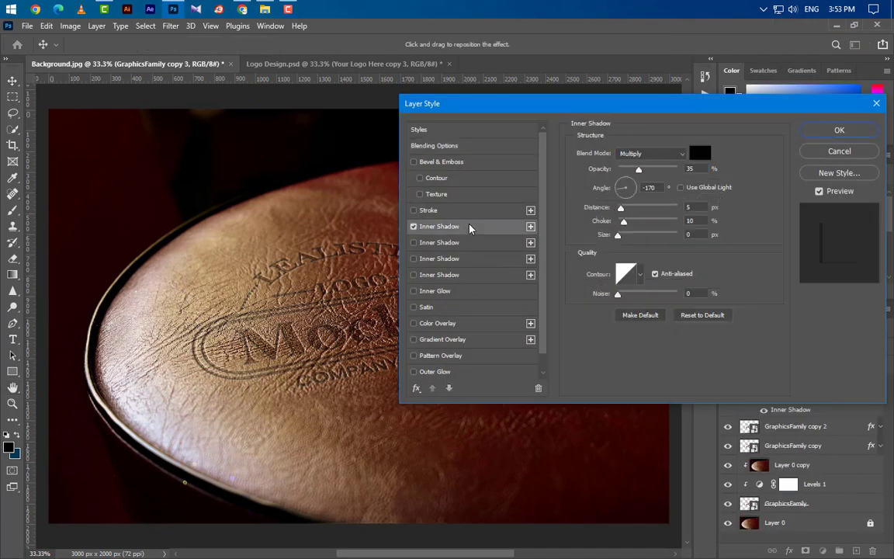
click(665, 154)
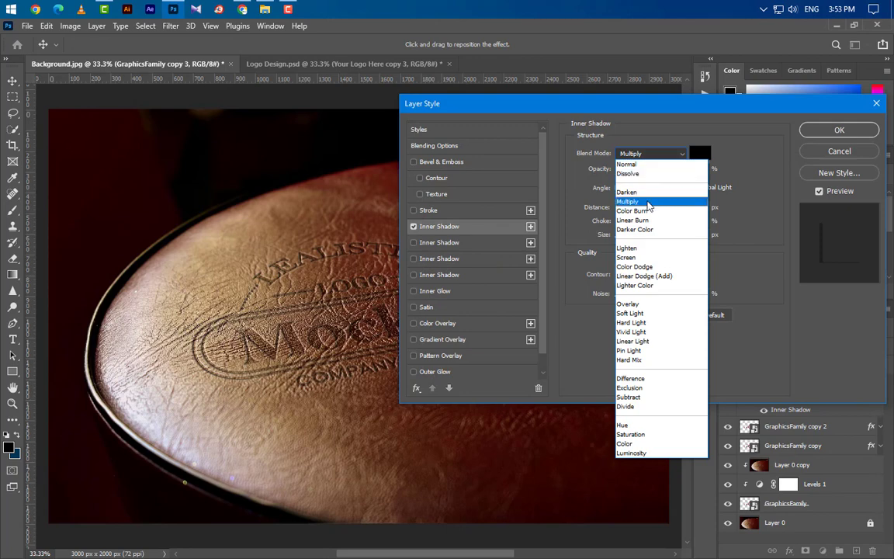
click(650, 203)
click(701, 155)
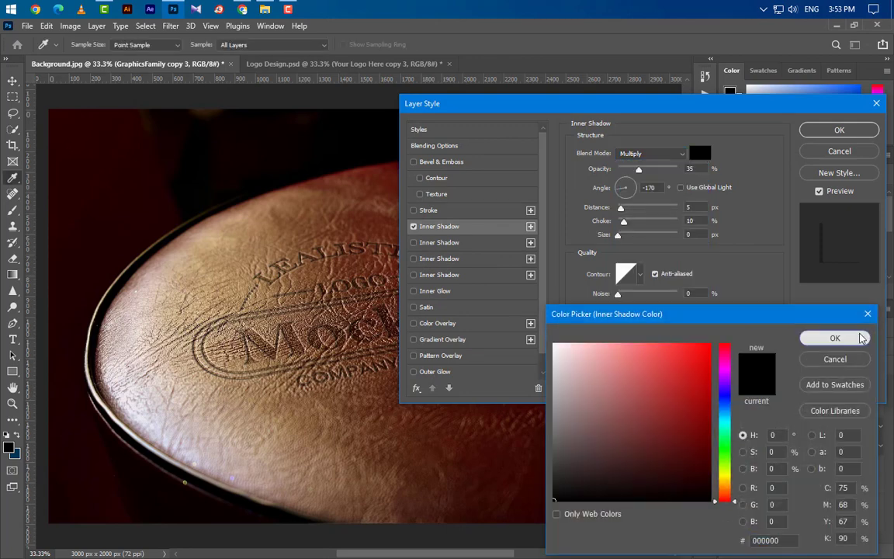
click(835, 339)
Step: Set this inner shadow's opacity to 50%, distance to 7 px, choke to 7% and size to 5 px
drag(696, 165, 664, 167)
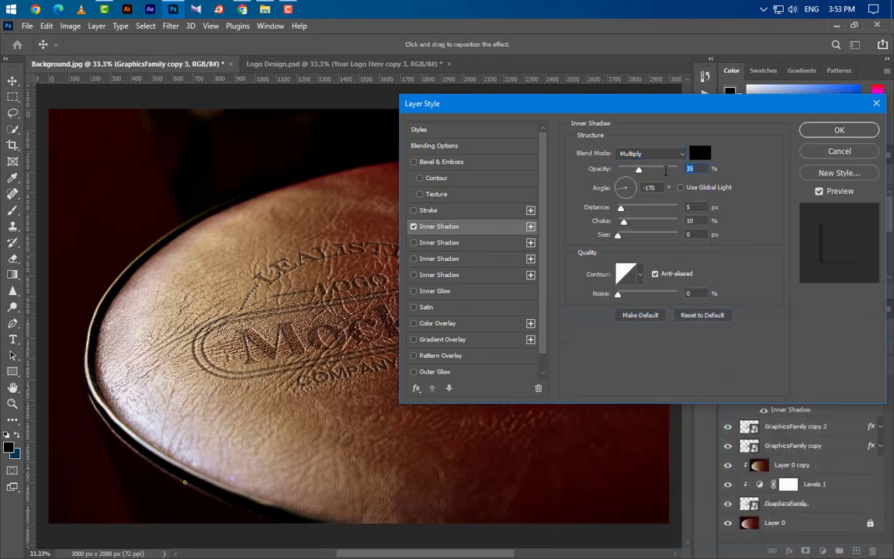
text(50)
key(Tab)
drag(693, 204, 666, 237)
text(77)
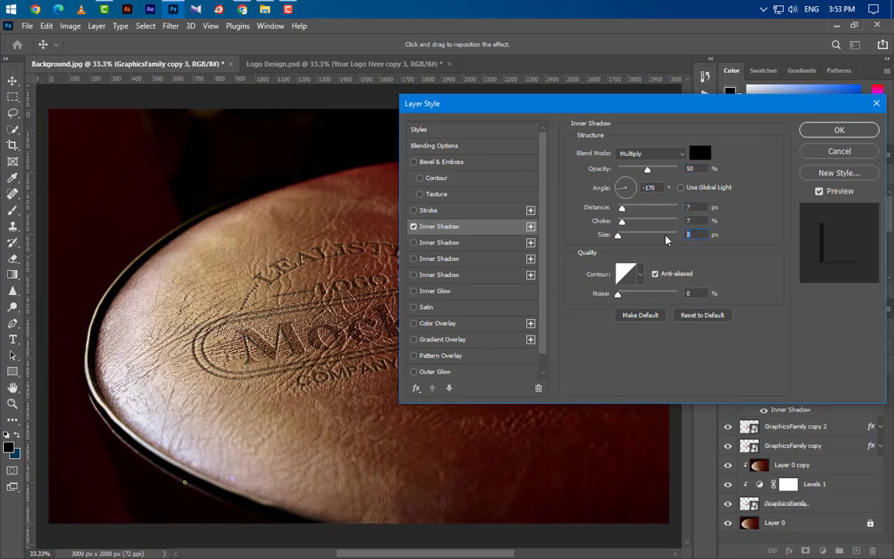
text(5)
Step: Enable a second Inner Shadow with Multiply mode, 20% opacity, 10 px distance, 5% choke and 5 px size
click(482, 243)
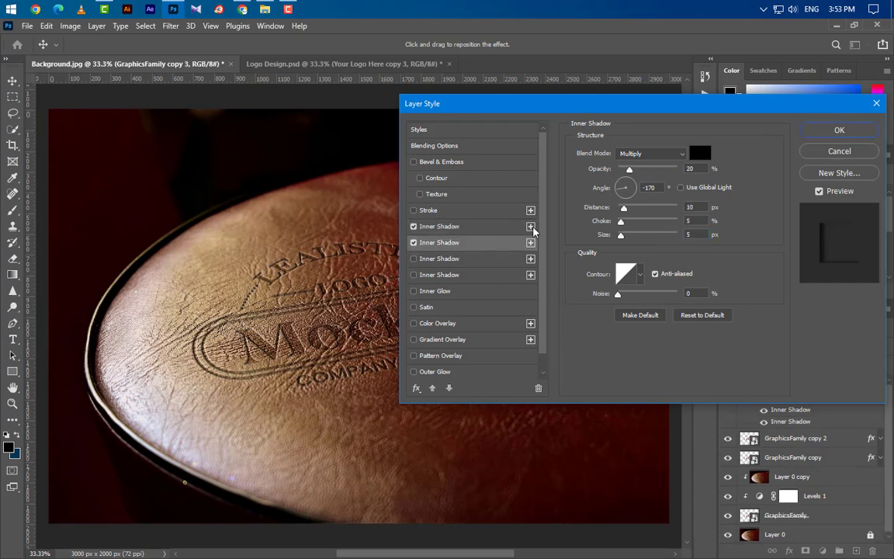
drag(695, 169, 609, 196)
mouse_move(697, 209)
mouse_down()
mouse_move(653, 208)
mouse_move(688, 222)
mouse_up()
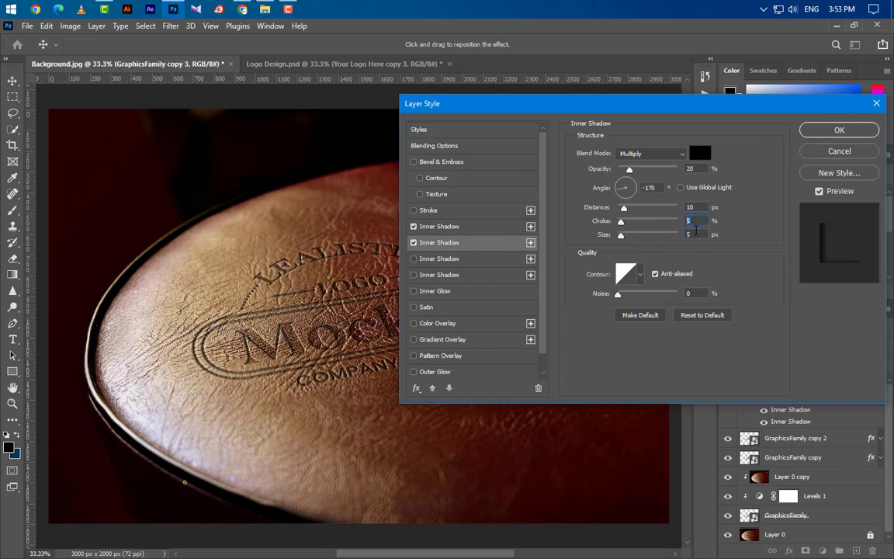
Step: Enable a third Inner Shadow with Multiply mode, 30% opacity, -170° angle, 6 px distance, 7% choke and 6 px size
click(488, 260)
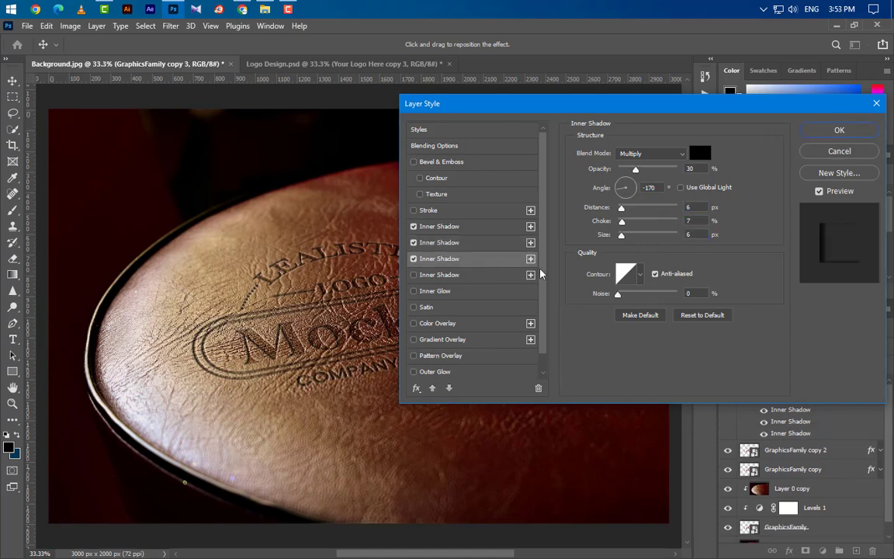
drag(697, 171, 685, 170)
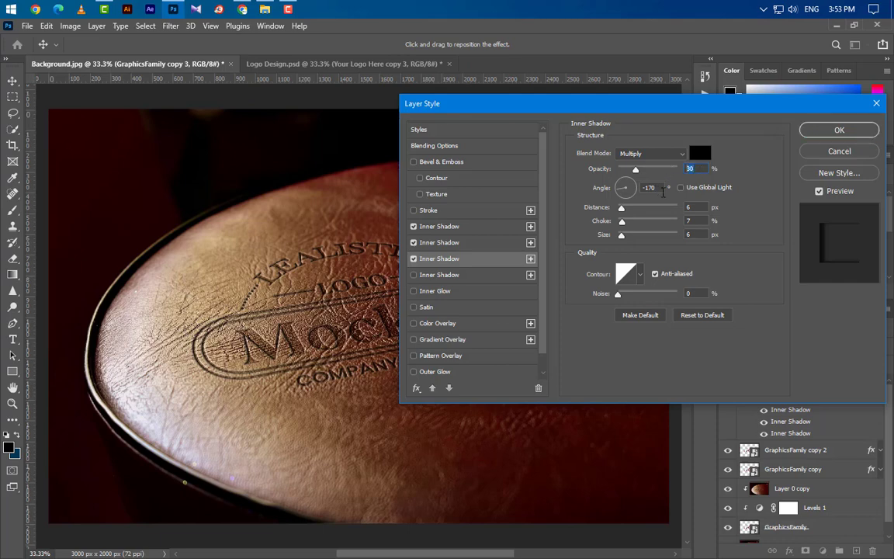
key(Tab)
drag(700, 208, 672, 236)
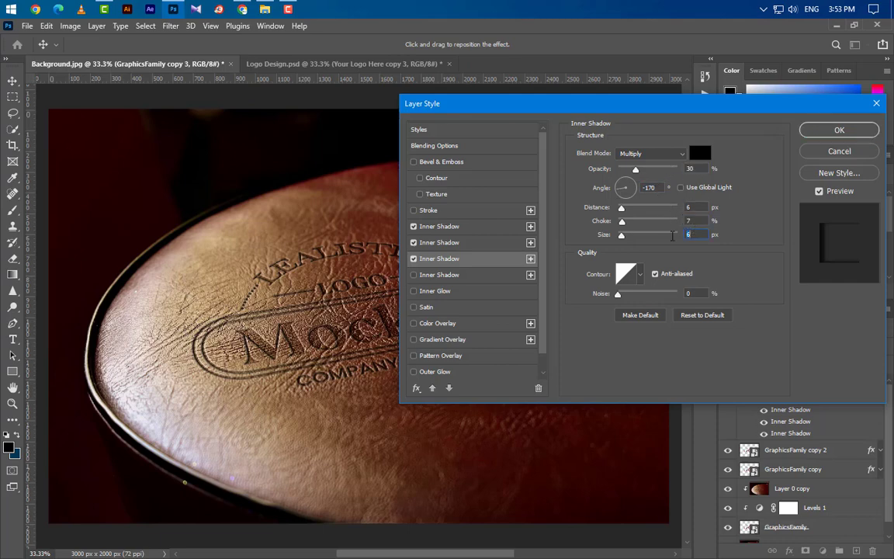
Step: Enable a fourth Inner Shadow with 90% opacity, 90° angle, 3 px distance, 6% choke and 5 px size, and apply the layer style
click(476, 277)
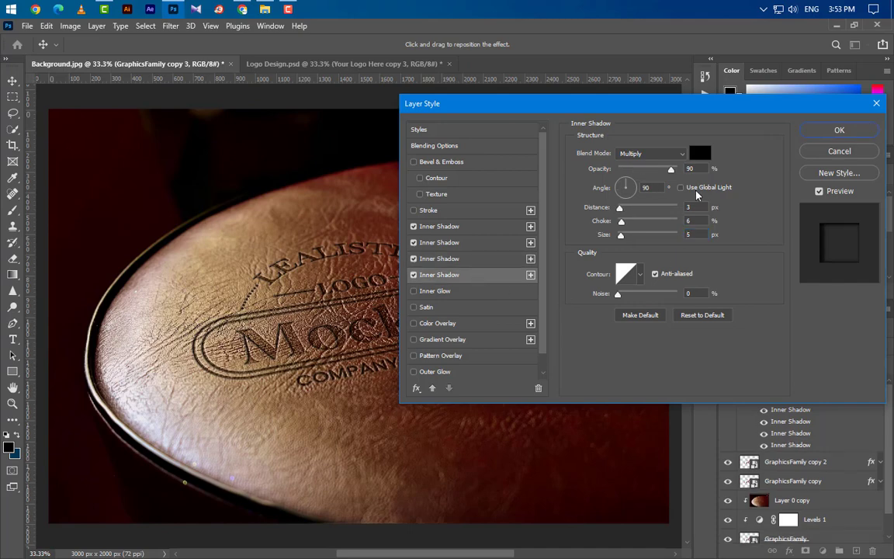
click(638, 189)
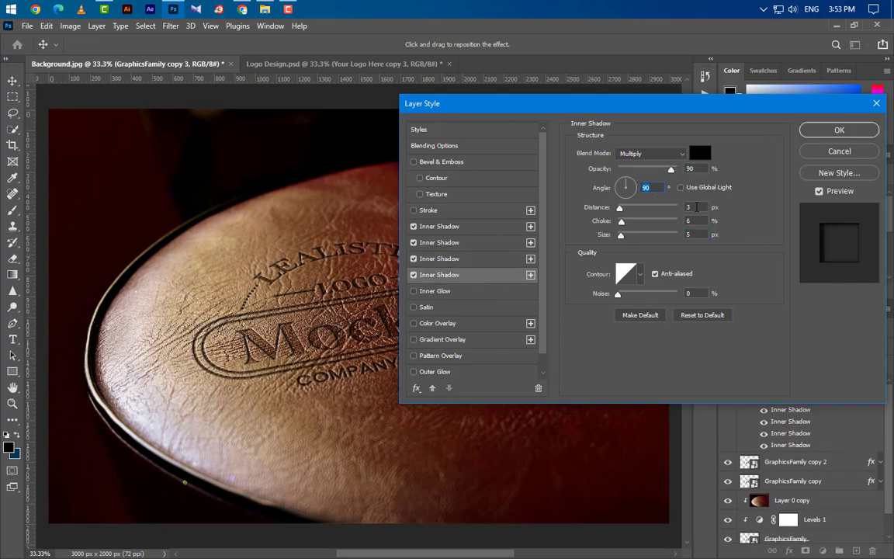
drag(698, 208, 659, 240)
click(815, 130)
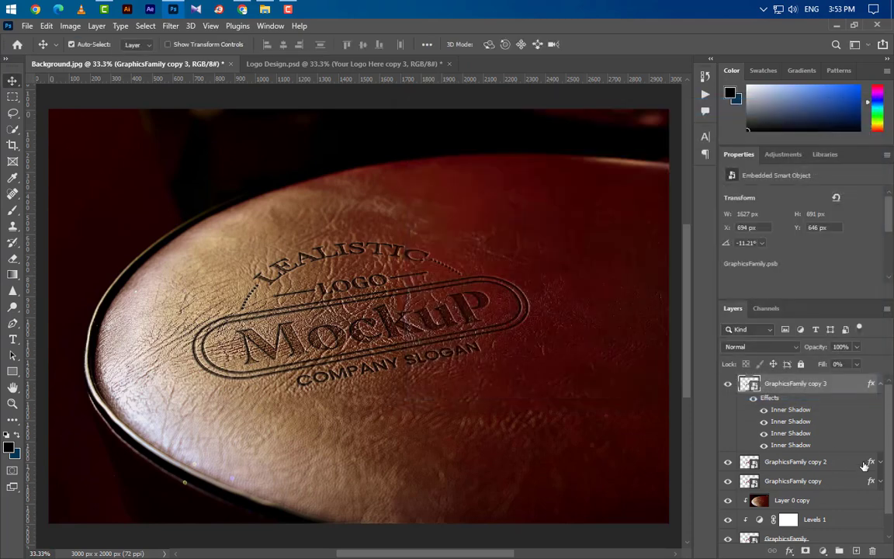
Step: Duplicate the GraphicsFamily copy 3 layer and remove the layer effects from the new duplicate
click(881, 384)
right_click(860, 388)
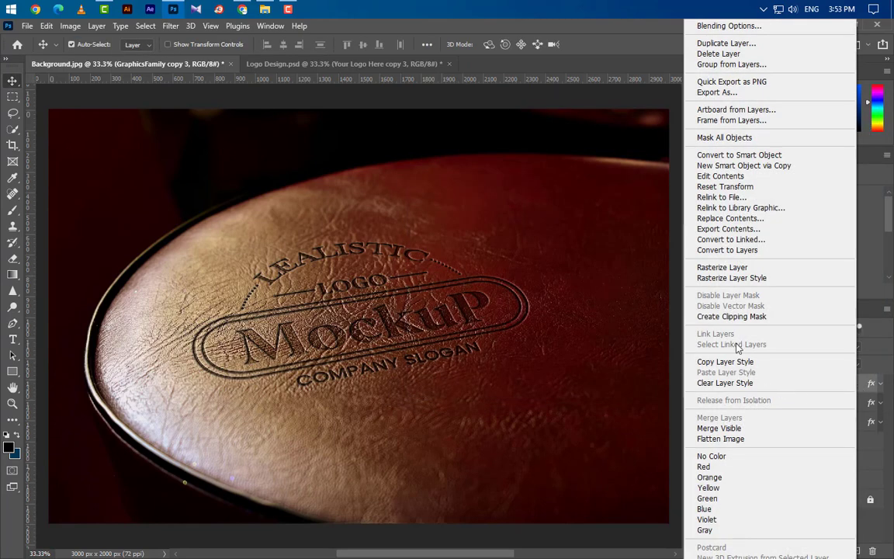
click(728, 44)
click(547, 167)
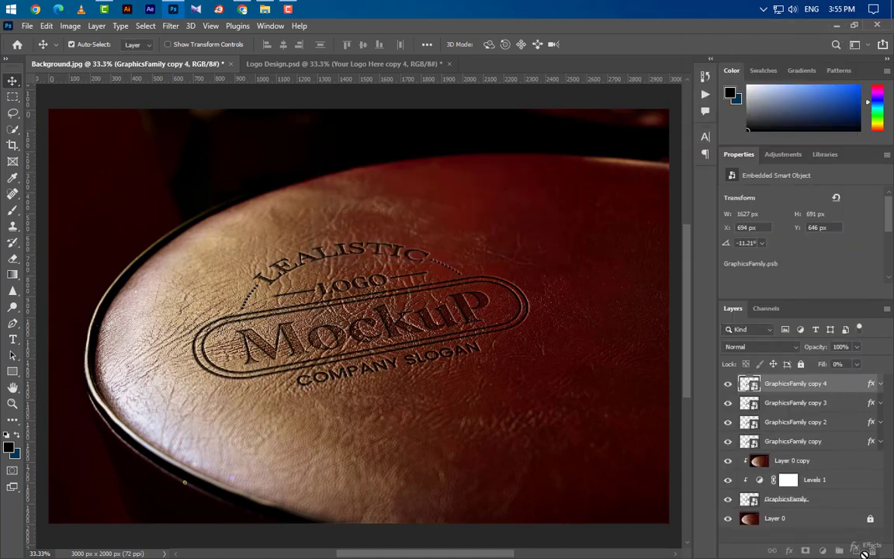
Step: Add a Bevel & Emboss effect to GraphicsFamily copy 4 with the Pillow Emboss style and Smooth technique
right_click(860, 384)
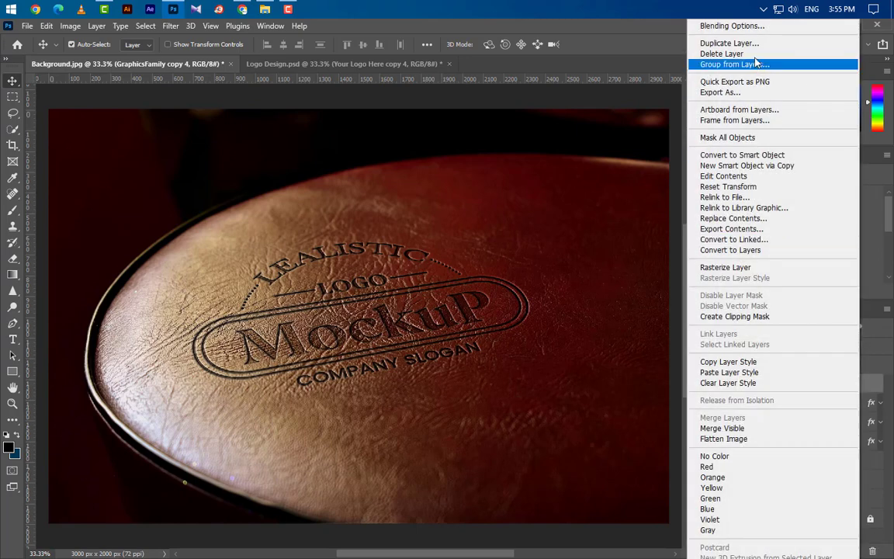
click(750, 27)
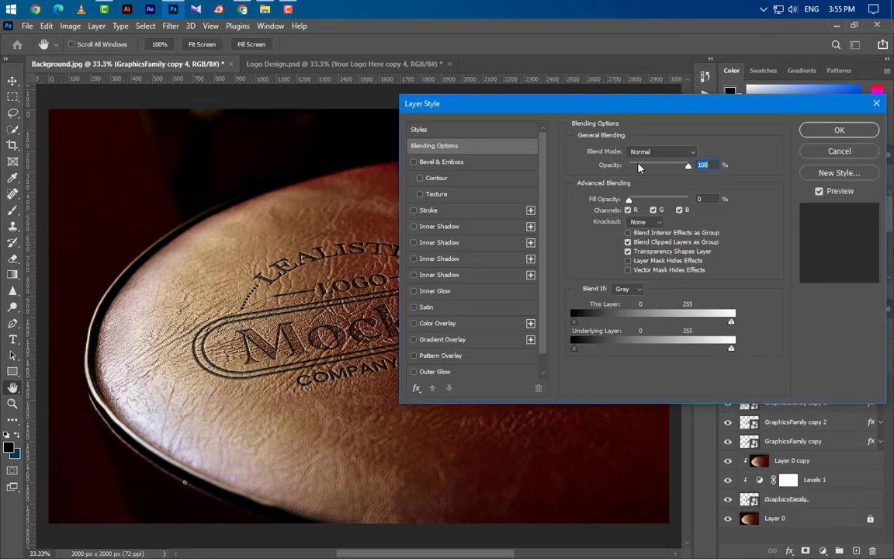
click(477, 164)
click(654, 155)
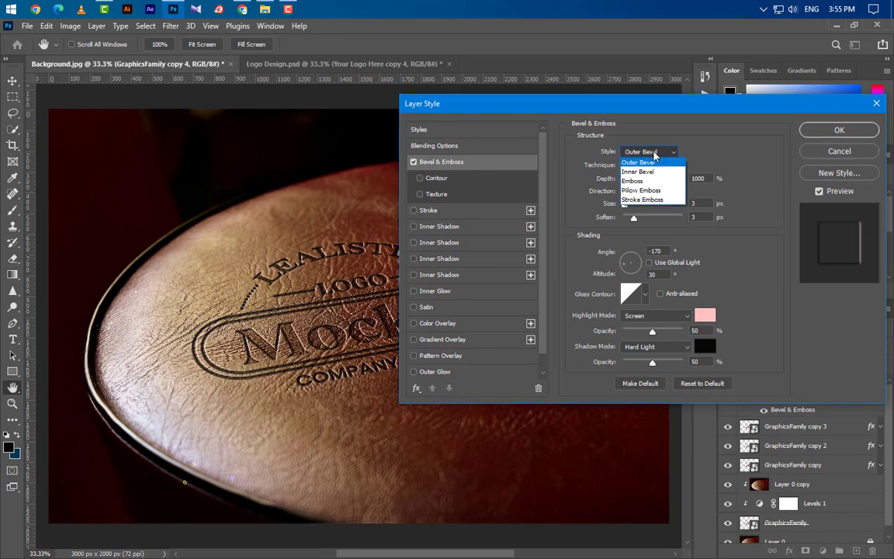
click(649, 193)
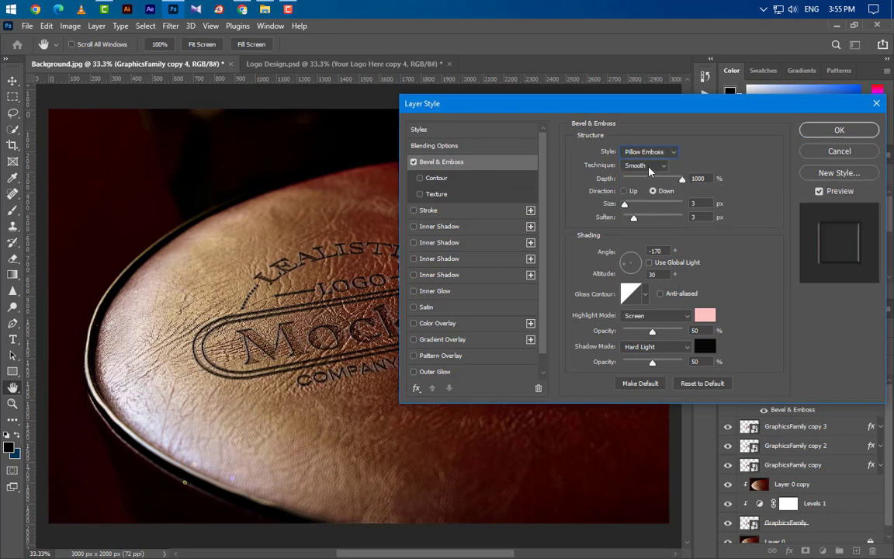
click(648, 164)
click(637, 176)
Step: Set the bevel's depth to 100%, direction to Up, size to 10 px, soften to 2 px and altitude to 60°
drag(707, 179, 678, 178)
text(100)
click(624, 192)
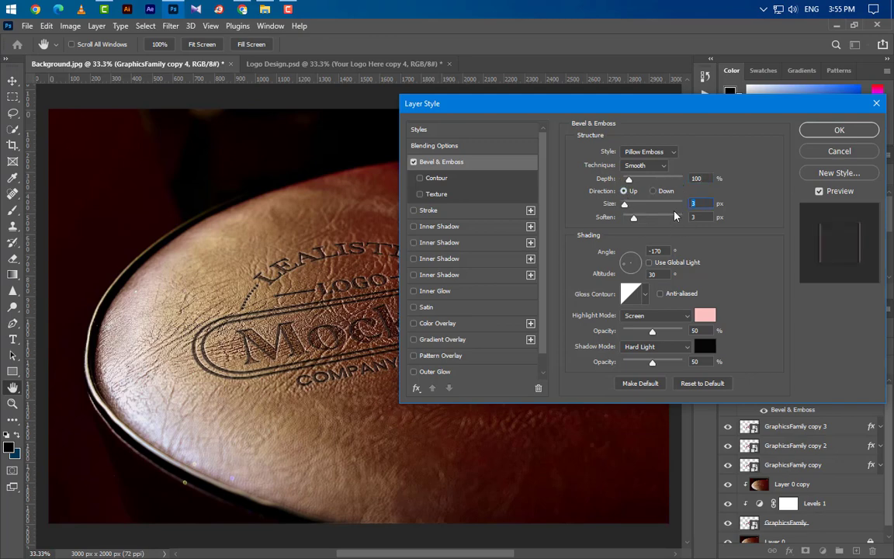
text(10)
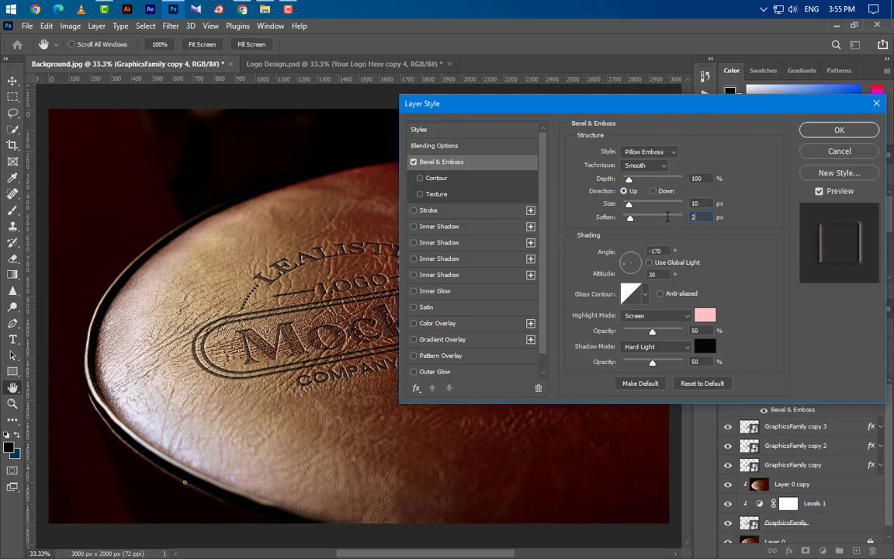
text(2)
key(Tab)
key(Tab)
text(60)
Step: Set the bevel's highlight mode to Soft Light with colour ffffff and 20% opacity
click(671, 320)
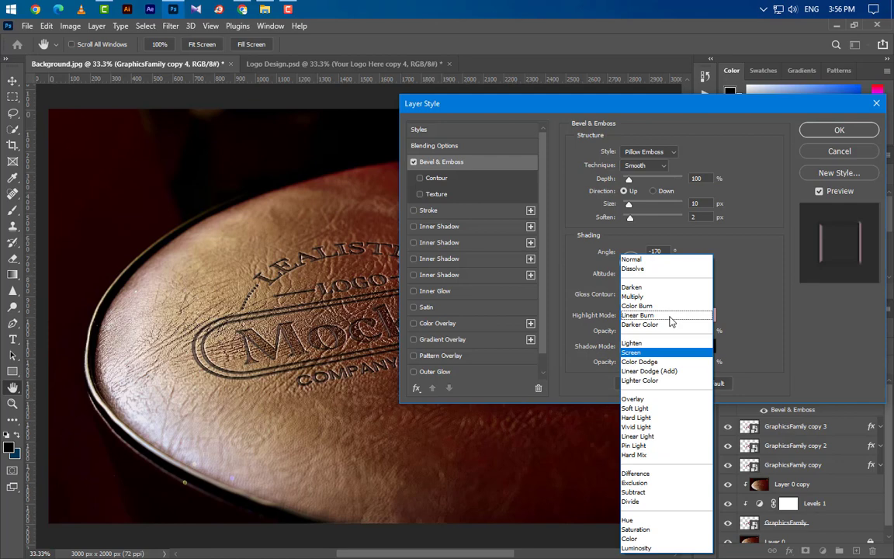
click(656, 408)
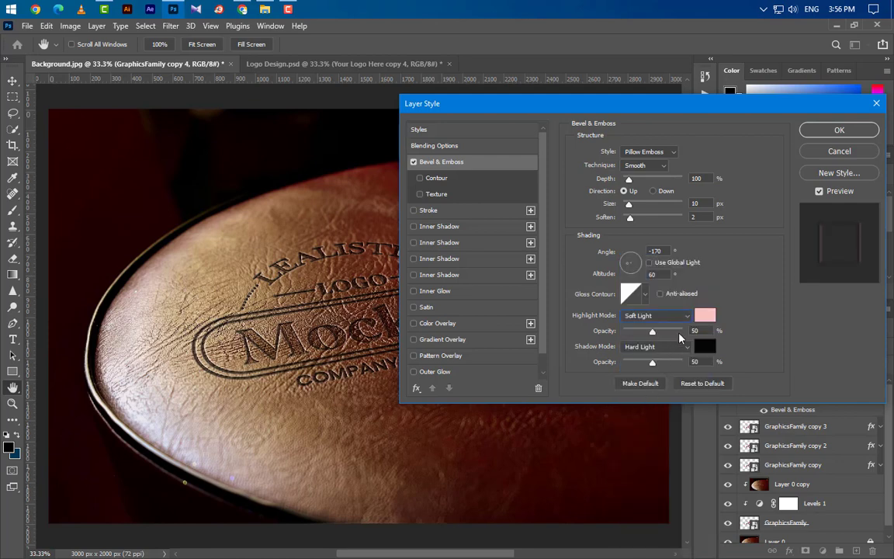
click(705, 315)
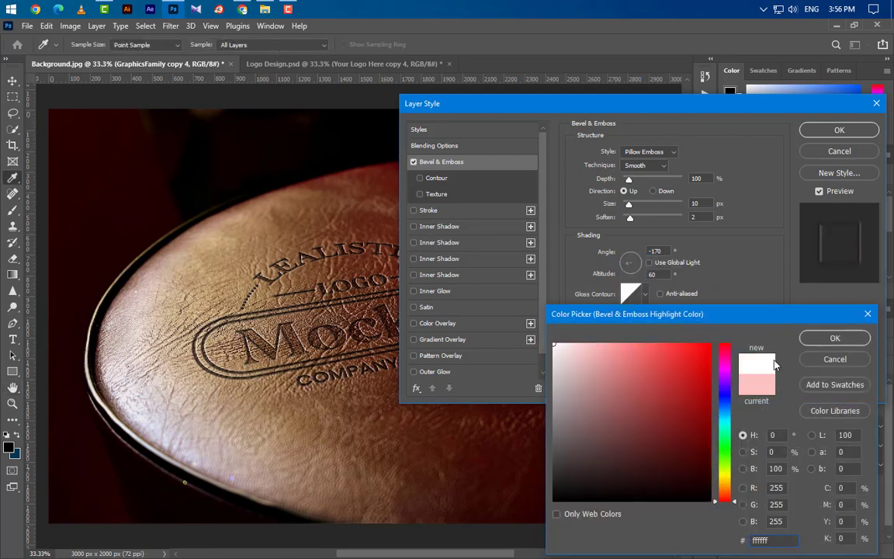
click(818, 343)
double_click(696, 330)
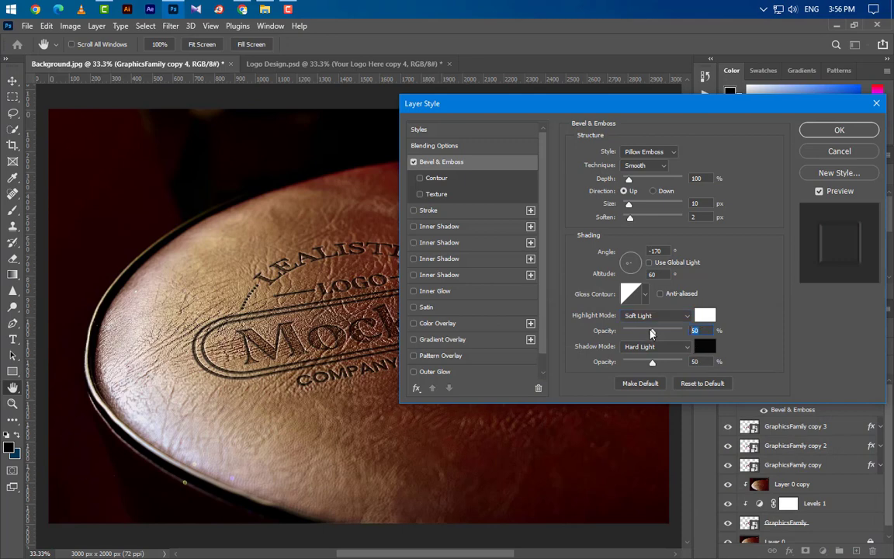
text(20)
Step: Set the bevel's shadow mode to Screen and its shadow colour to black
click(656, 346)
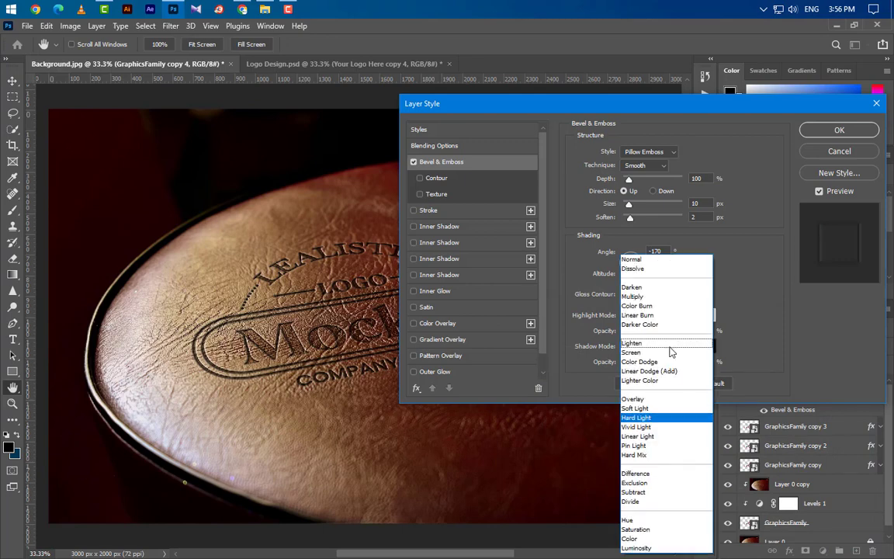
click(639, 353)
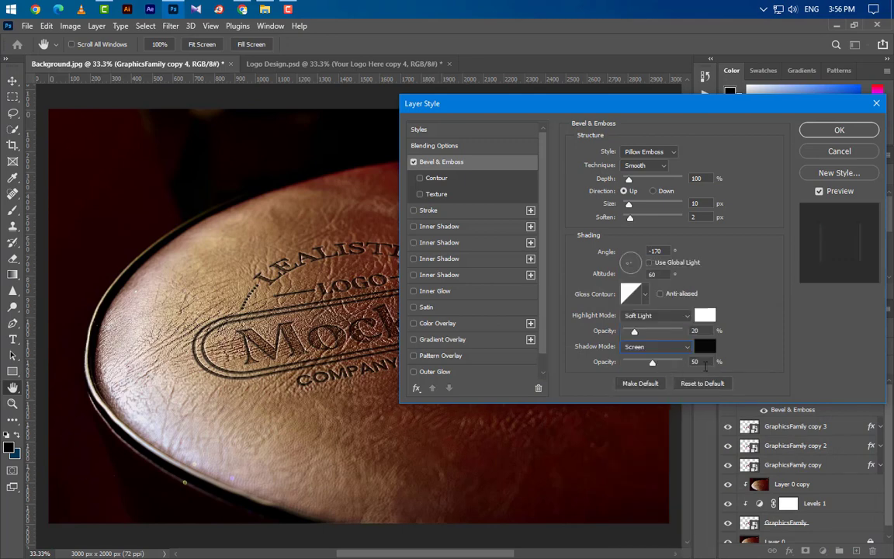
click(704, 348)
drag(563, 489, 506, 532)
click(839, 340)
Step: Add a Gradient Overlay to GraphicsFamily copy 4 running from b6b5b5 to 5b5b5b
click(434, 145)
click(441, 339)
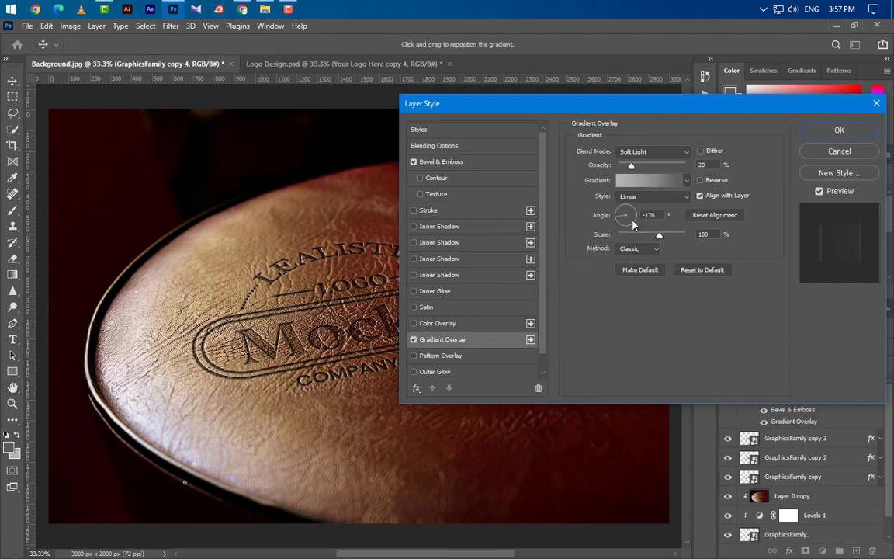
click(648, 180)
double_click(620, 340)
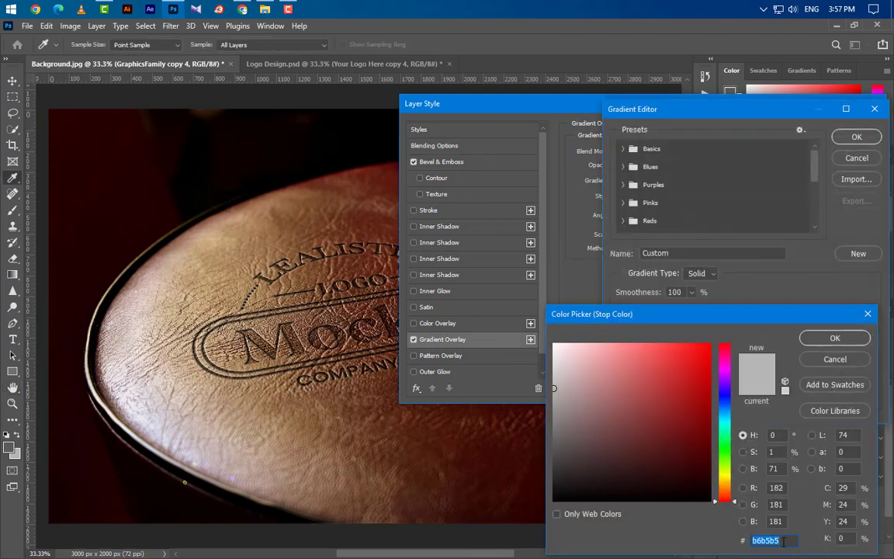
click(827, 338)
click(870, 338)
double_click(870, 339)
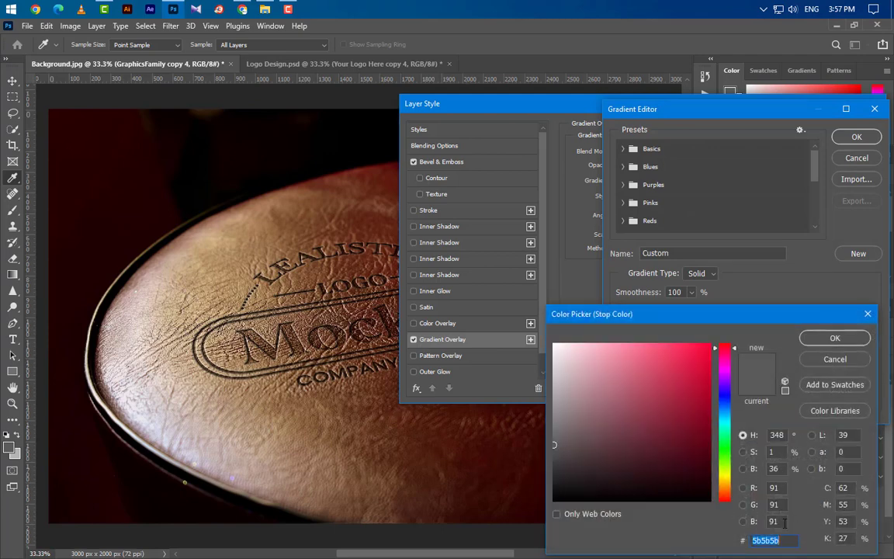
click(850, 342)
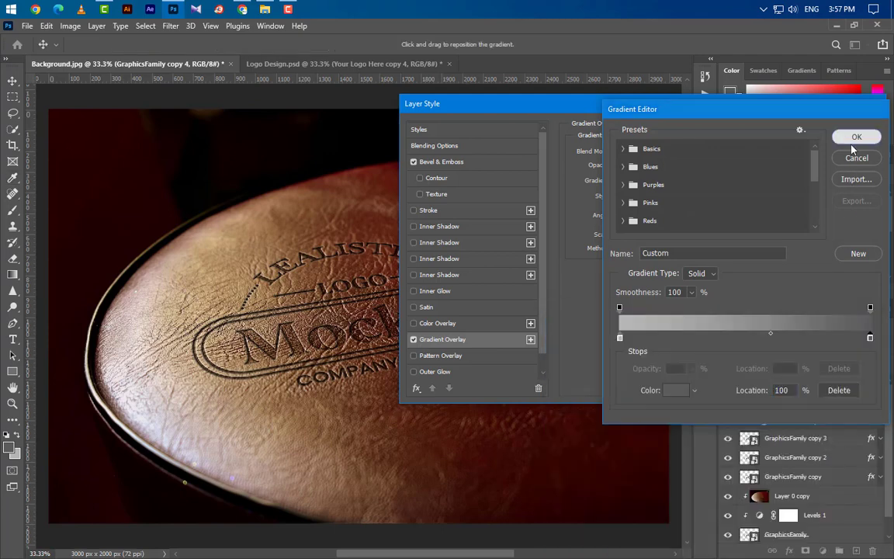
click(857, 137)
Step: Use Soft Light mode, 20% opacity, -170° angle and 100% scale for the gradient overlay and apply the layer style
click(659, 151)
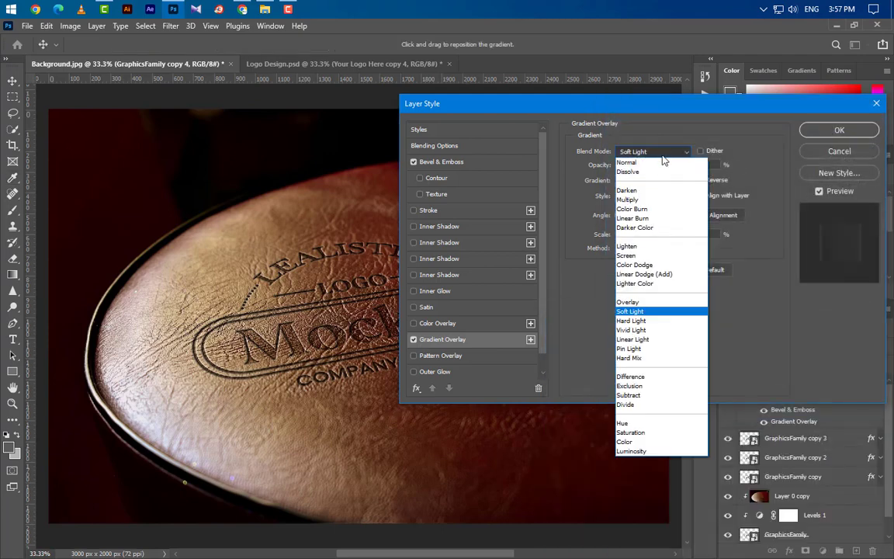
click(661, 308)
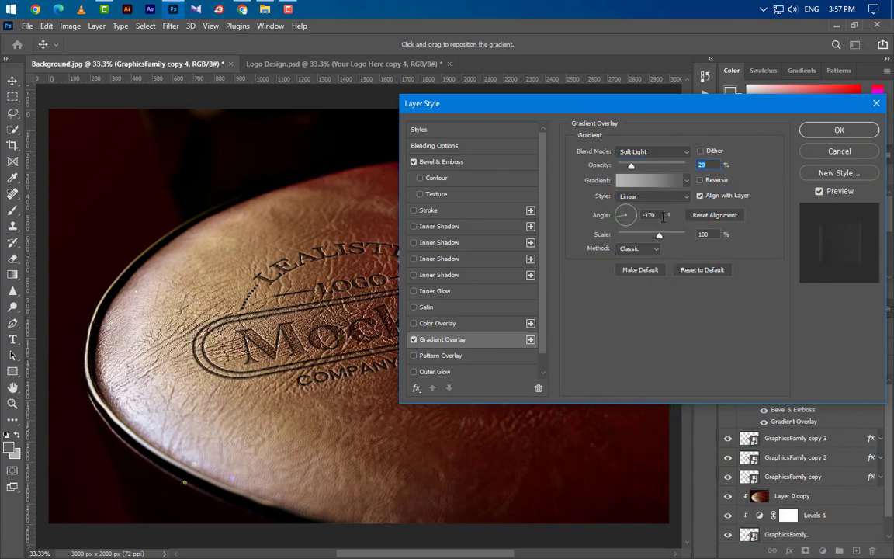
key(Tab)
key(Tab)
click(839, 130)
Step: Duplicate the GraphicsFamily copy 4 layer and hide the new duplicate
click(881, 384)
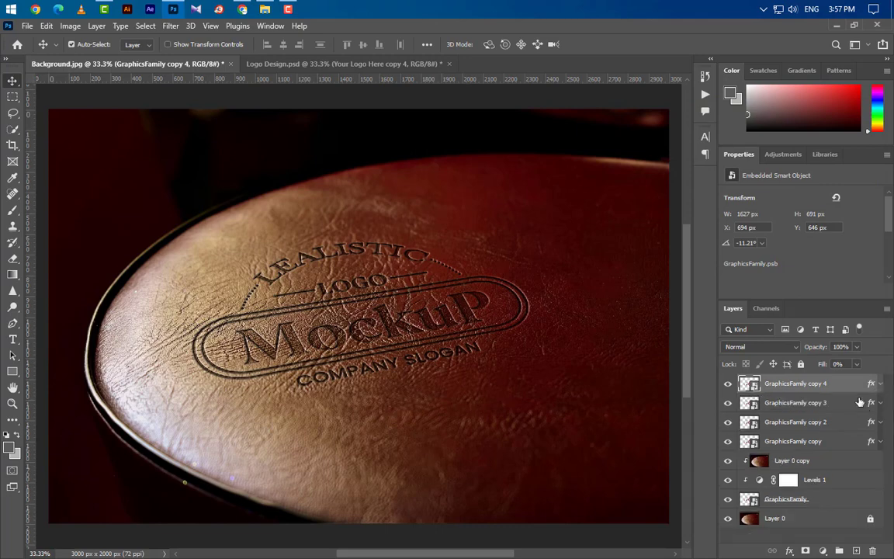
right_click(835, 385)
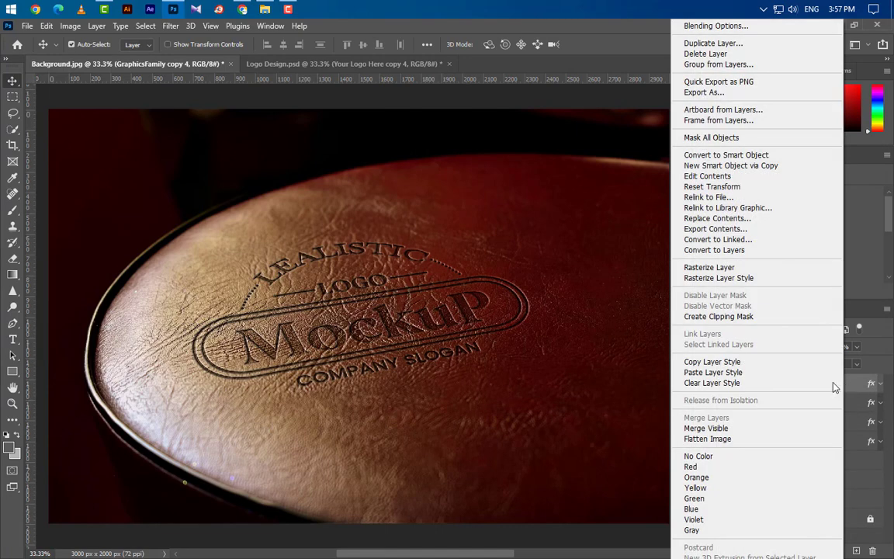
click(724, 44)
click(549, 167)
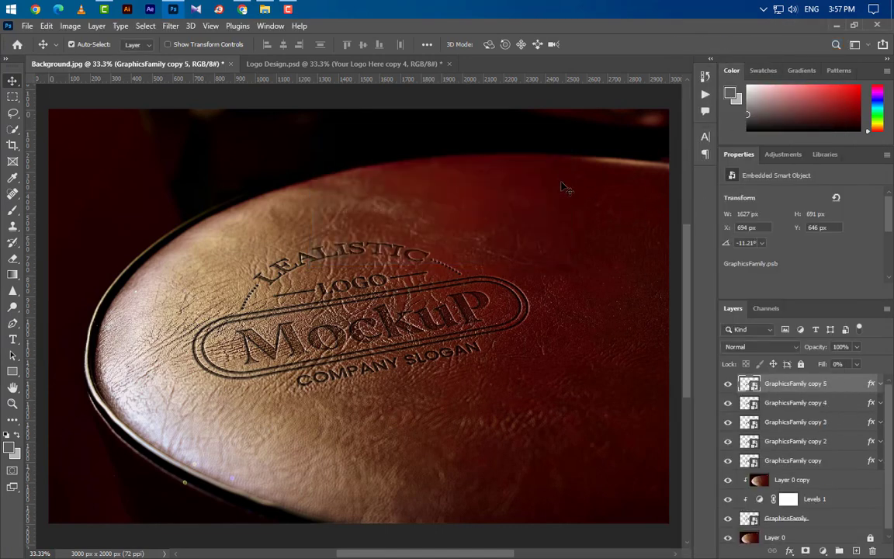
click(728, 383)
Step: Add a Gradient Fill layer directly above the GraphicsFamily copy 4 layer
click(837, 404)
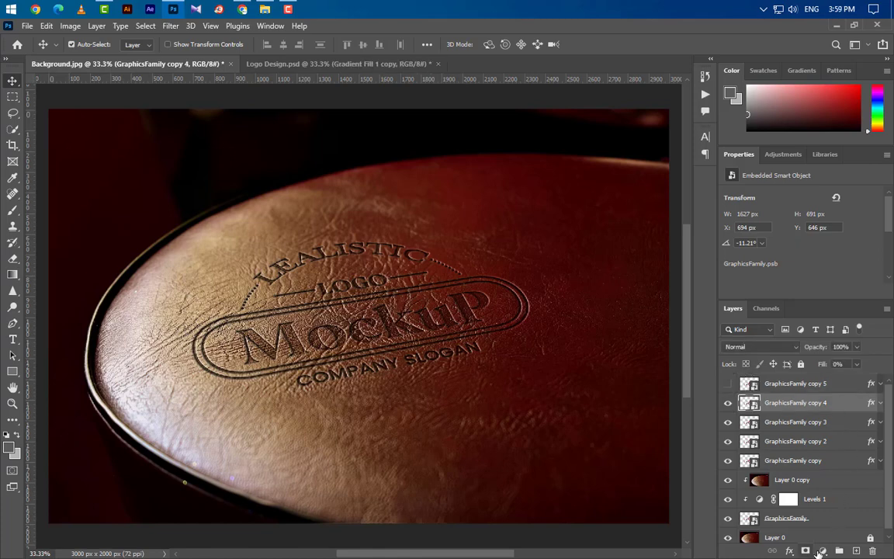
click(823, 550)
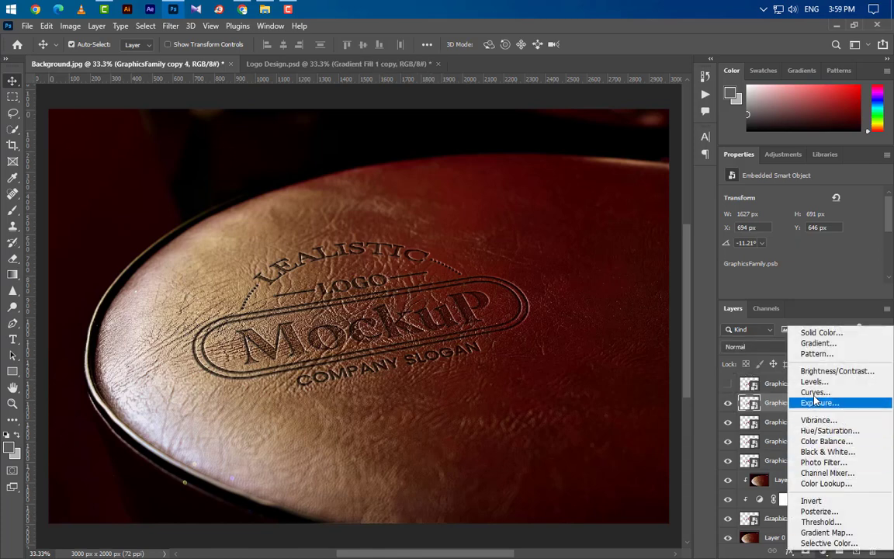
click(818, 343)
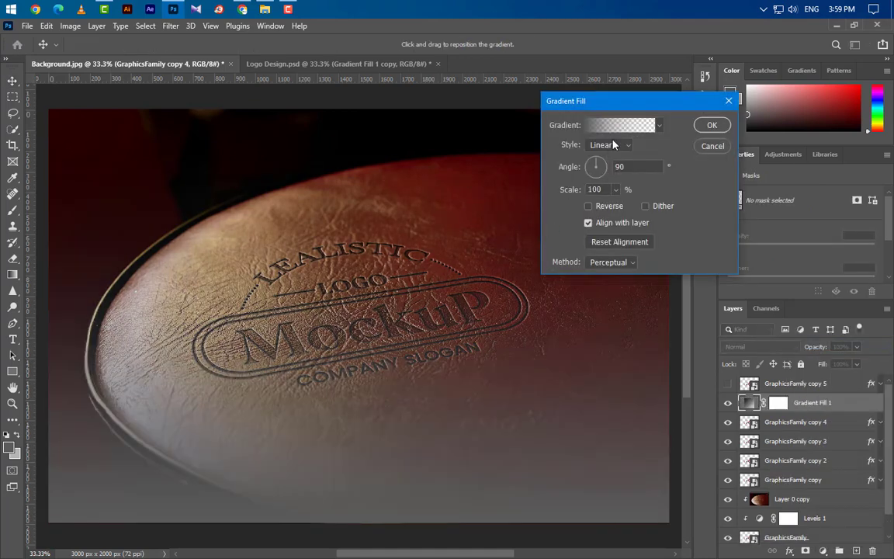
Step: Set the gradient fill's start colour to 000000 and lower the opacity of its start stop
click(621, 125)
double_click(620, 339)
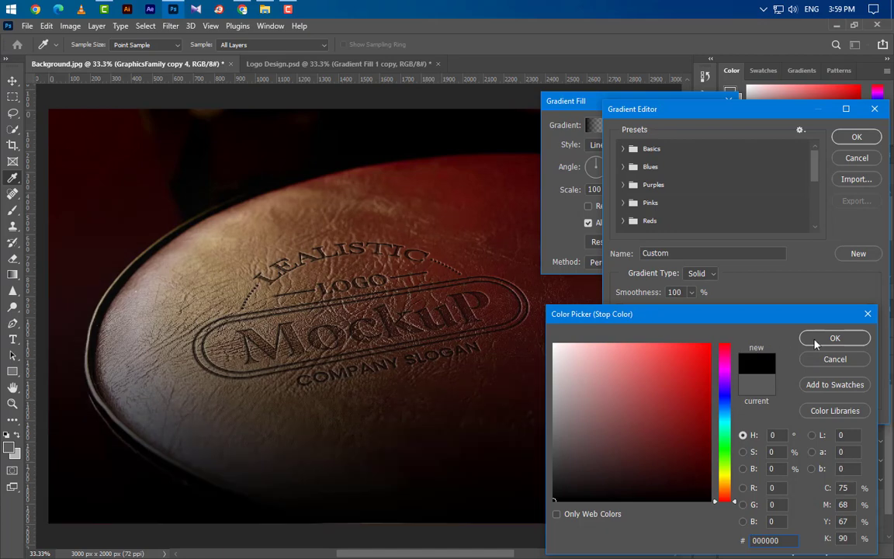
click(816, 342)
click(619, 309)
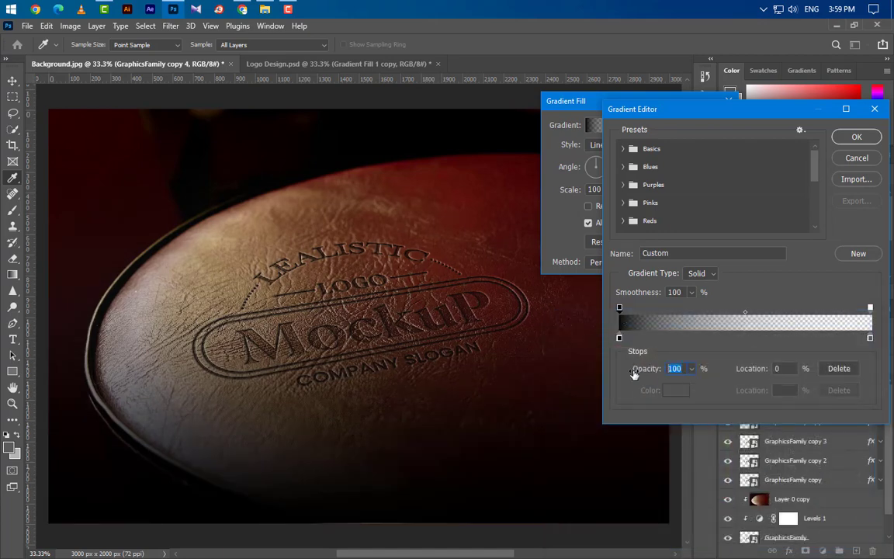
text(60)
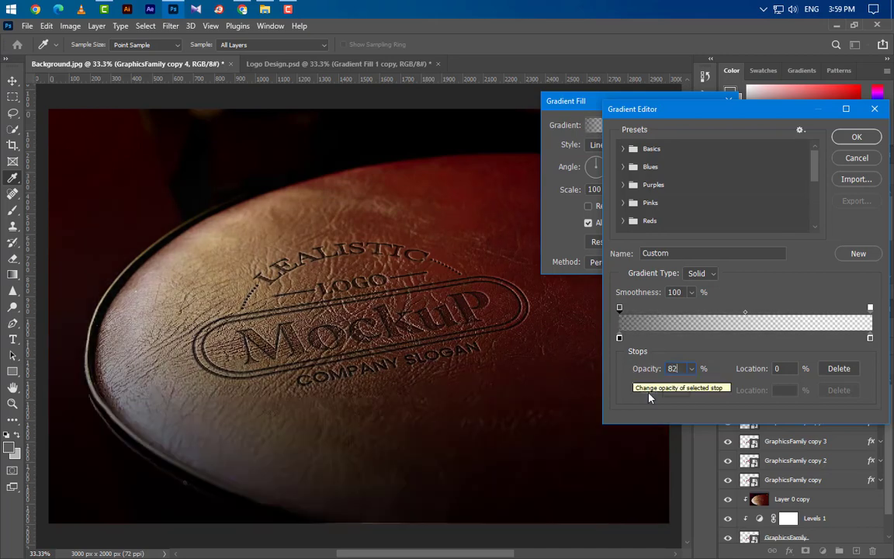
Step: Make the gradient's end colour stop white and place it at location 85%
click(871, 338)
double_click(871, 338)
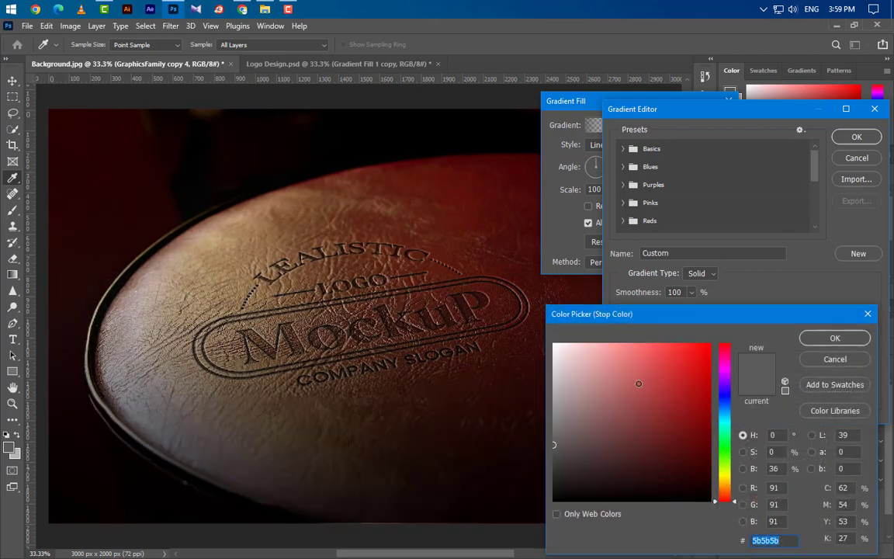
click(861, 340)
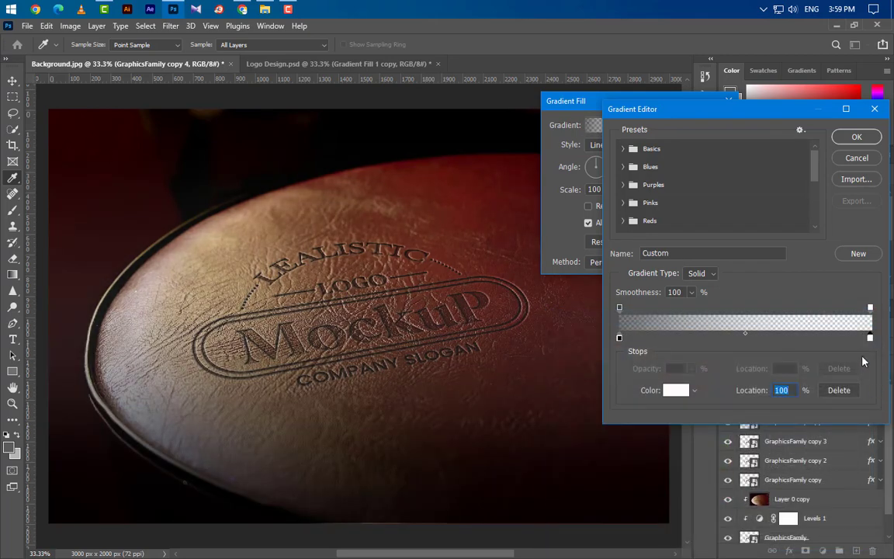
text(85)
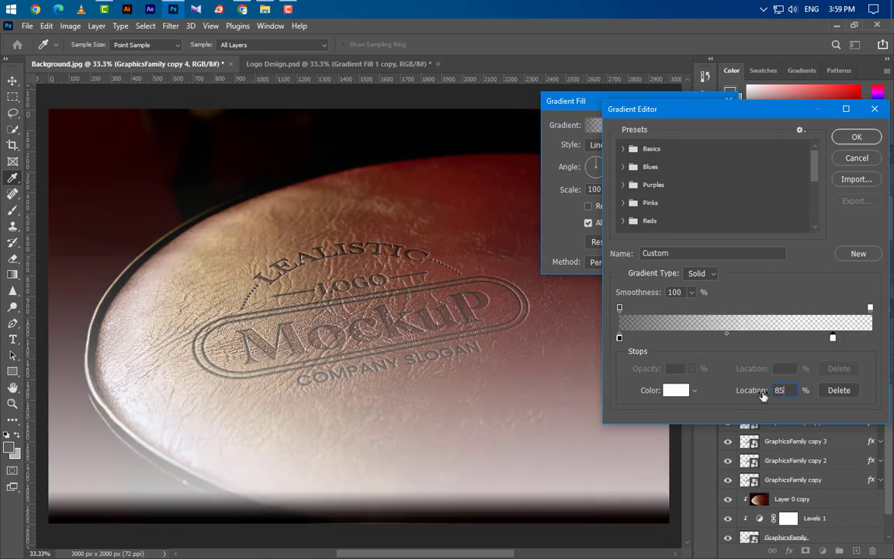
Step: Raise the gradient's end opacity stop to 100% and accept the edited gradient
click(871, 308)
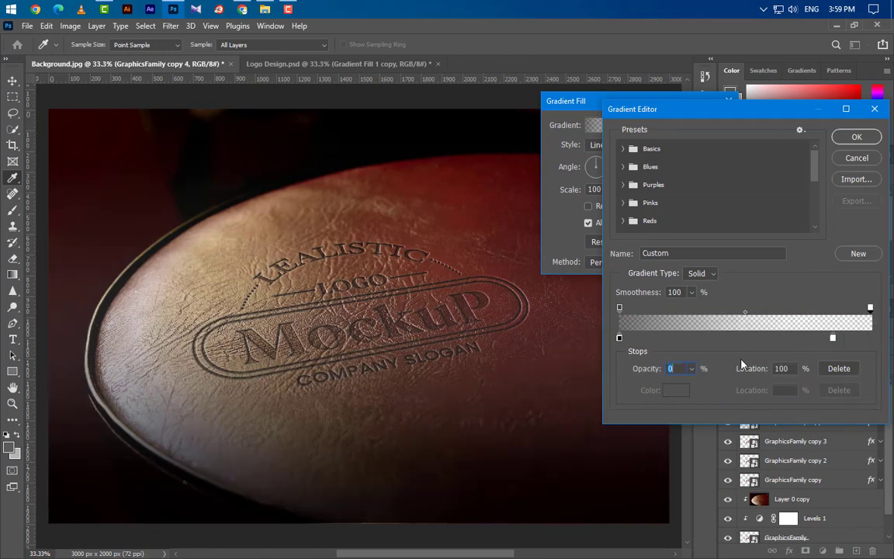
drag(691, 369, 747, 384)
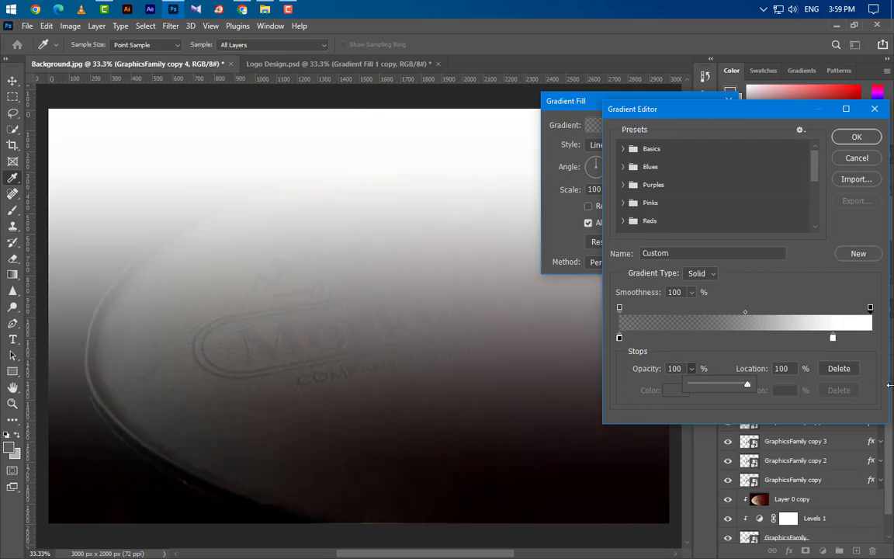
click(856, 137)
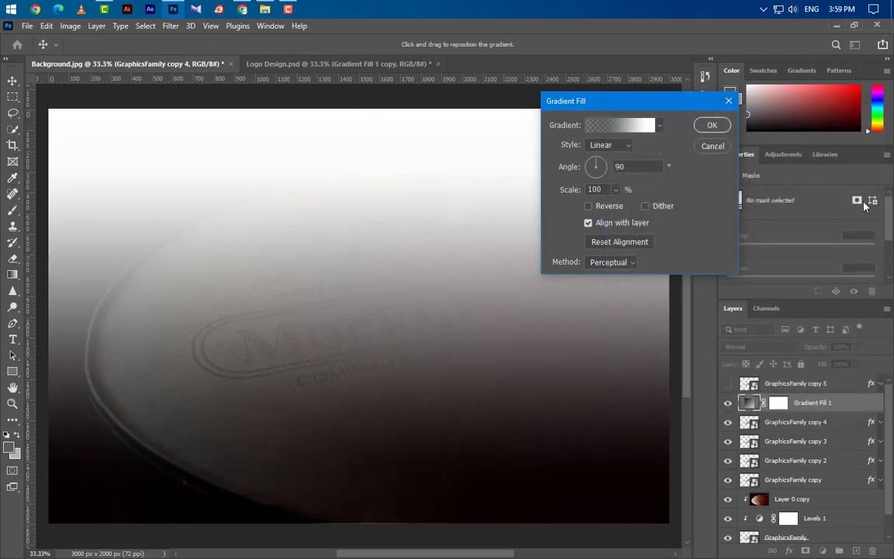
Step: Give the linear gradient fill a 90° angle and 150% scale, reverse it, and apply the fill
click(637, 168)
key(Tab)
text(150)
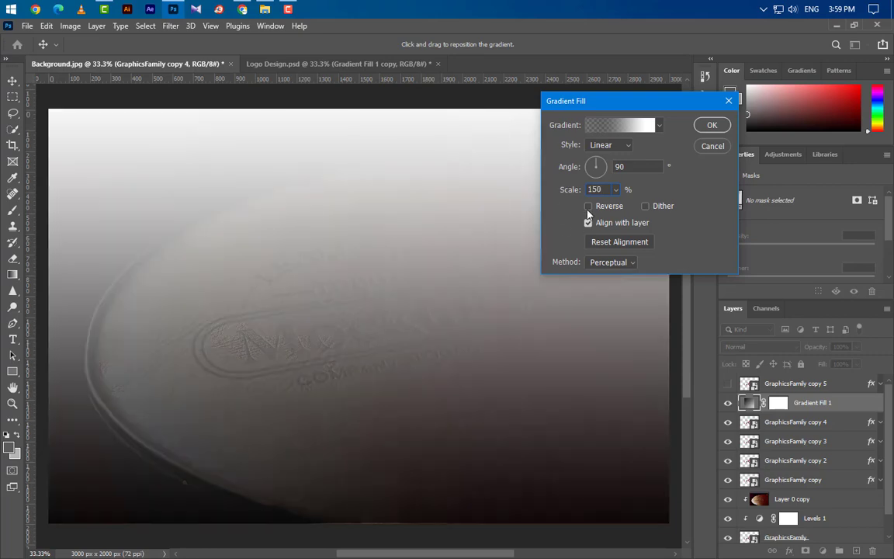
click(589, 206)
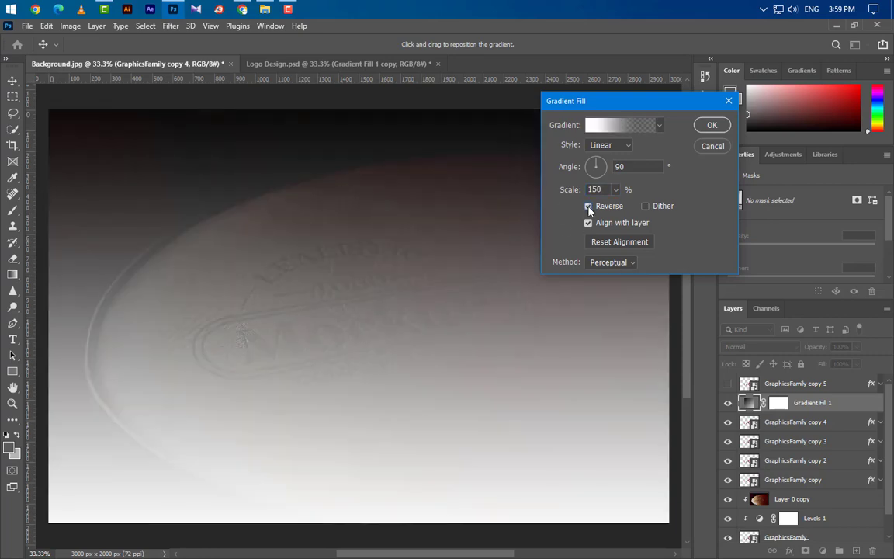
click(711, 125)
Step: Blend the Gradient Fill 1 layer in Soft Light mode at 50% opacity
click(790, 350)
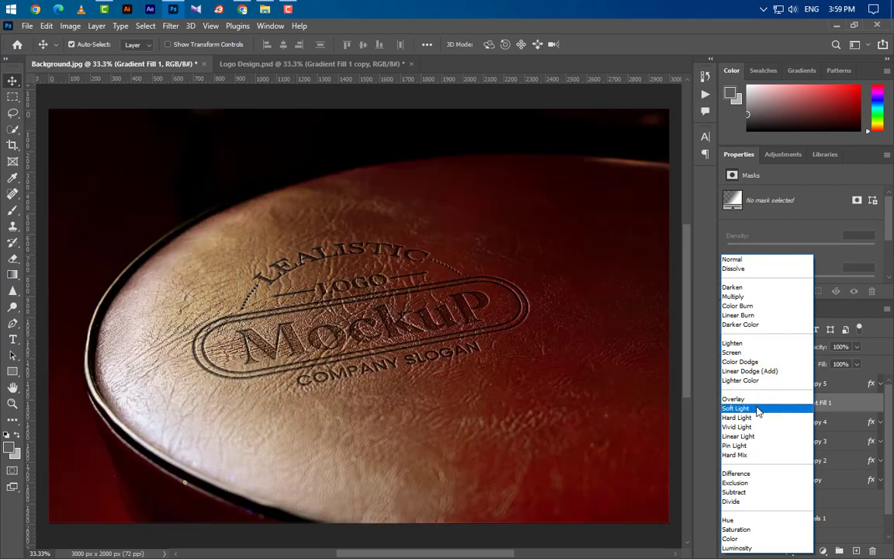
click(759, 409)
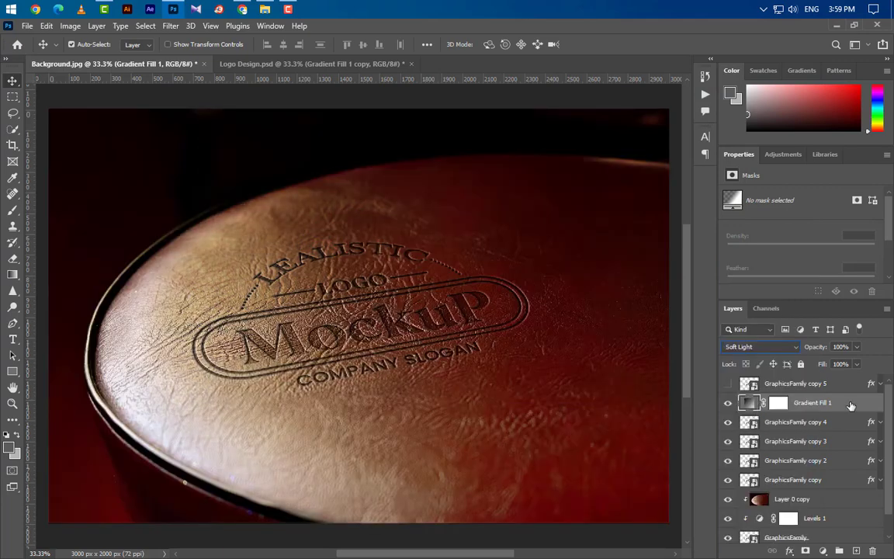
click(844, 347)
text(50)
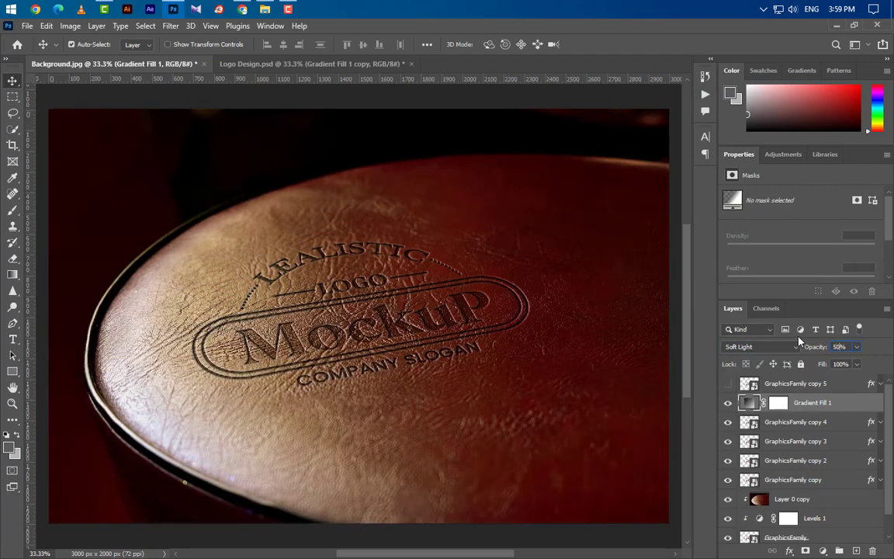
Step: Duplicate the Gradient Fill 1 layer within the same document
right_click(855, 405)
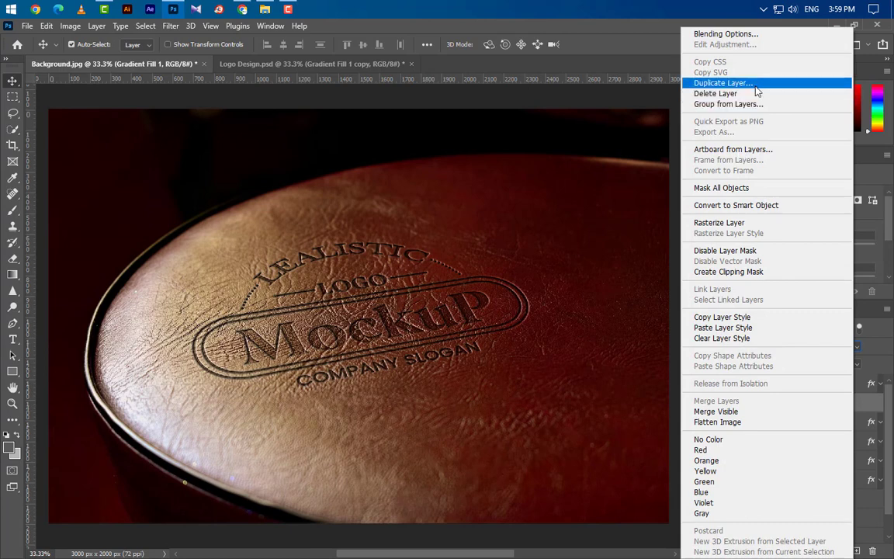
click(754, 85)
click(550, 167)
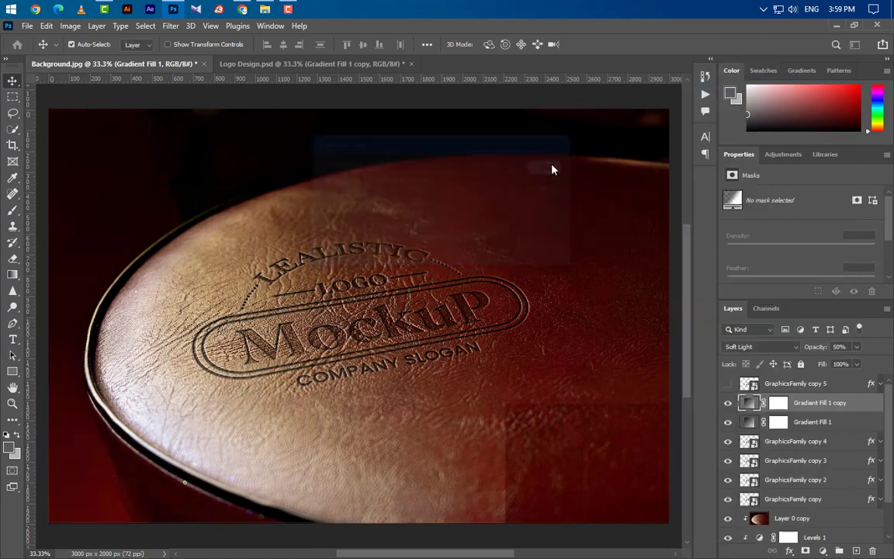
Step: Set the duplicated gradient fill's angle to 45° and its layer opacity to 35%
double_click(749, 404)
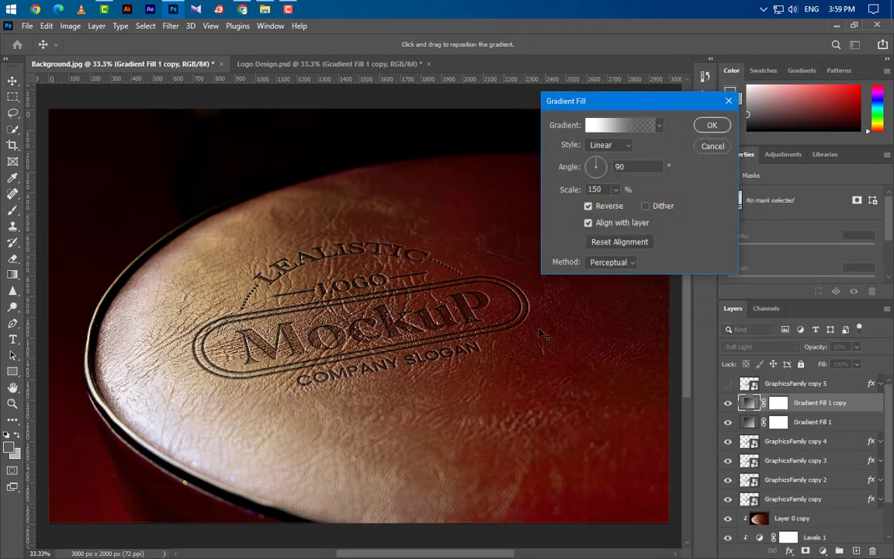
drag(603, 190, 585, 189)
drag(629, 167, 604, 171)
text(45)
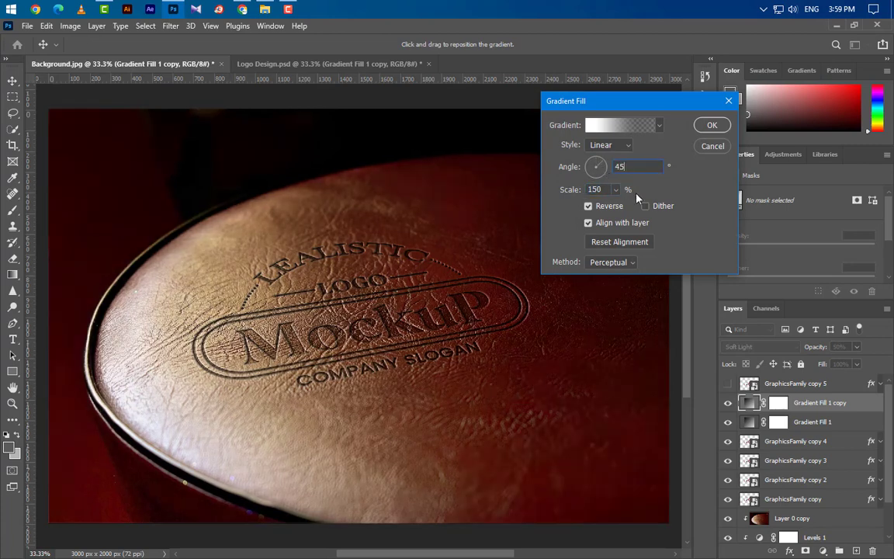
click(712, 126)
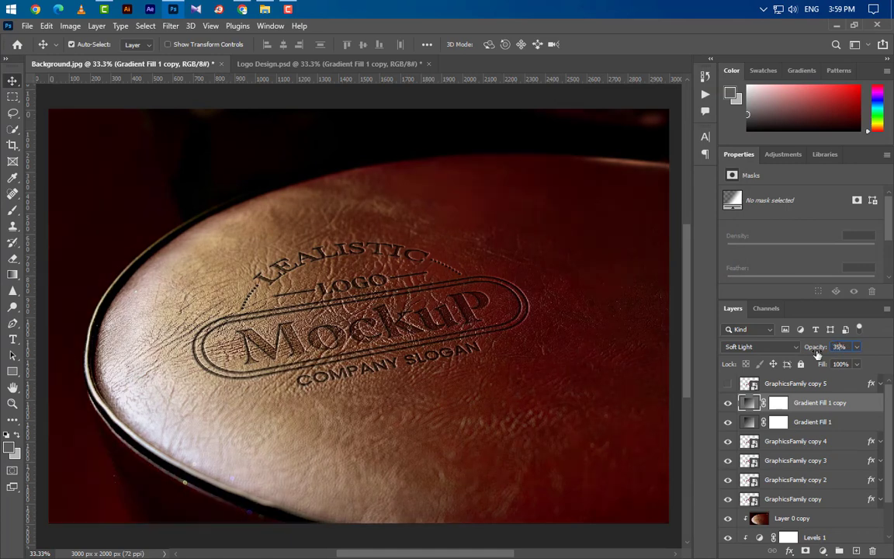
Step: Duplicate the Gradient Fill 1 copy layer and set the new duplicate's opacity to 25%
right_click(854, 405)
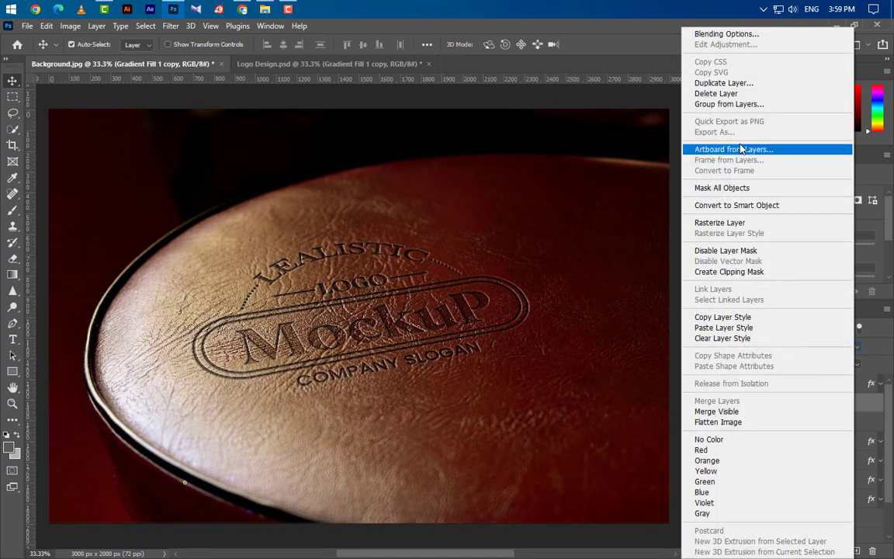
click(726, 83)
click(550, 167)
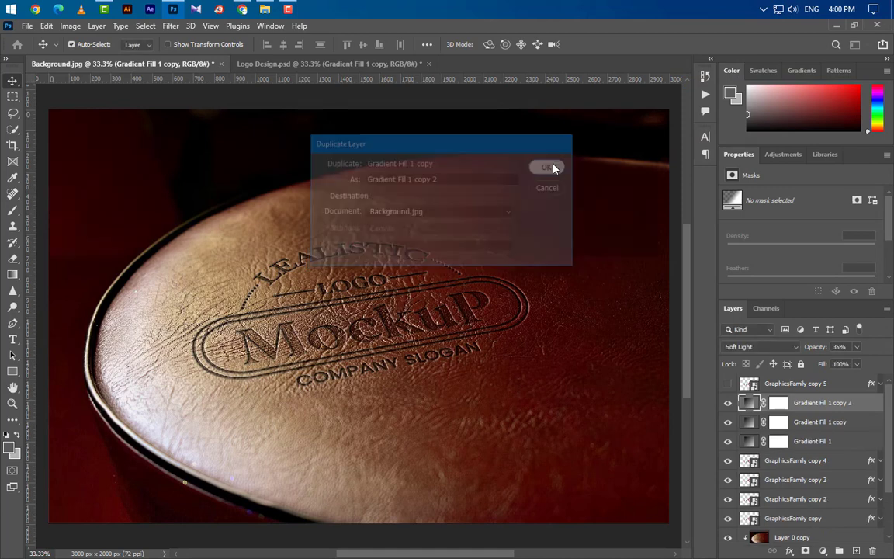
click(815, 349)
text(25)
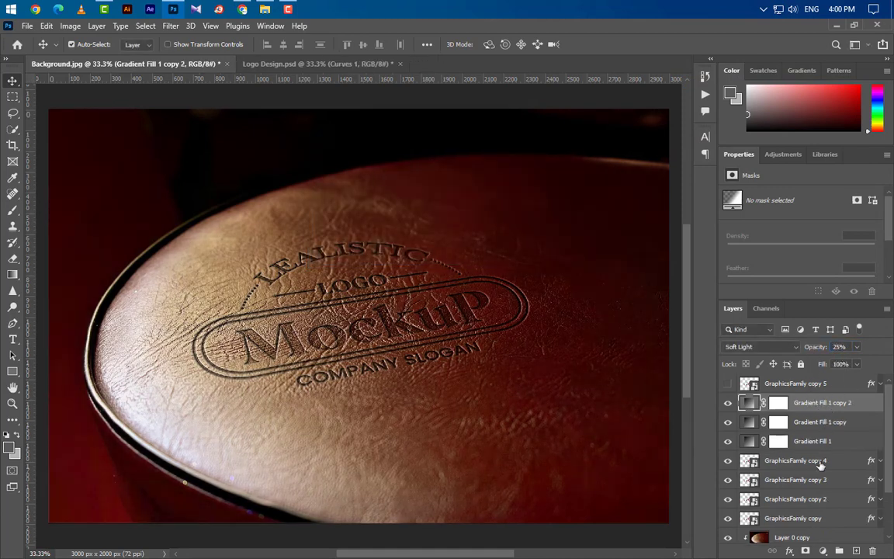
Step: Add a Curves adjustment above the gradient fills and set its RGB black point input to 3
click(823, 550)
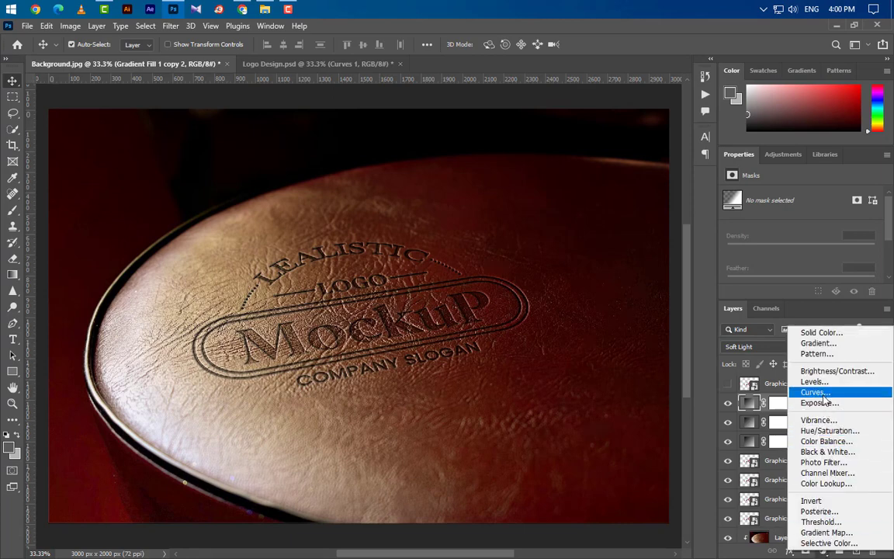
click(815, 392)
drag(801, 298, 790, 378)
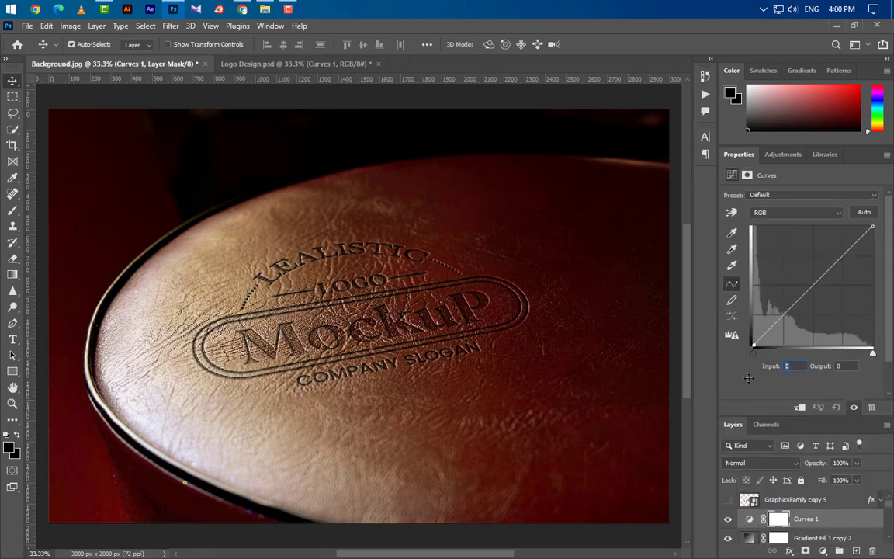
text(3)
Step: Set the white point input of the Curves adjustment's Blue channel to 245
click(796, 212)
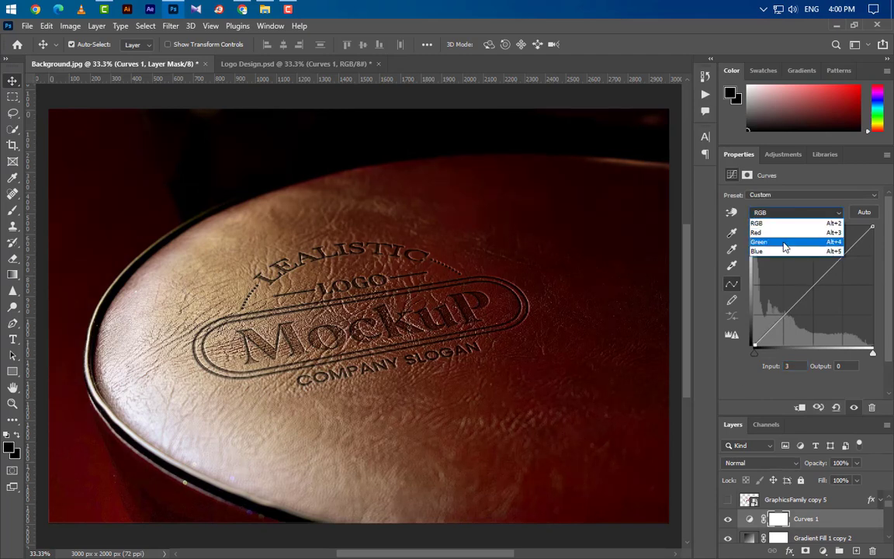
click(785, 247)
click(795, 212)
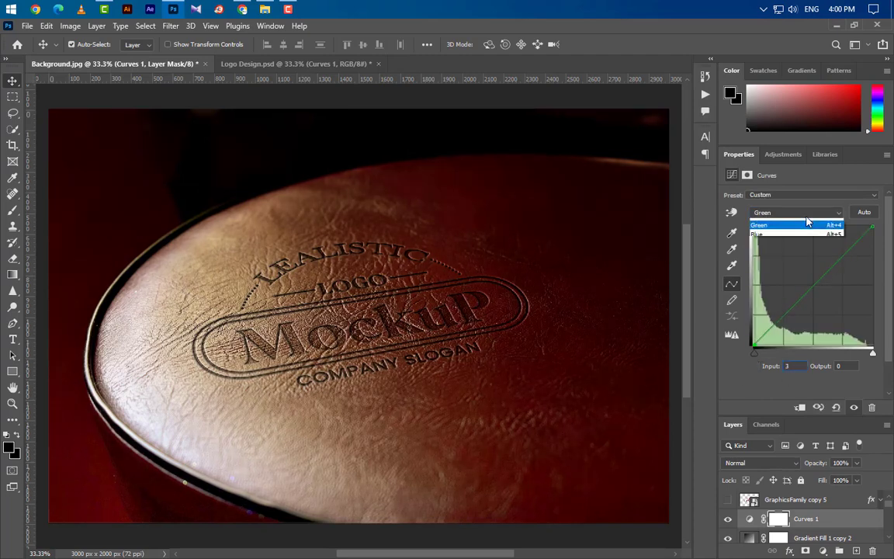
click(780, 248)
click(872, 354)
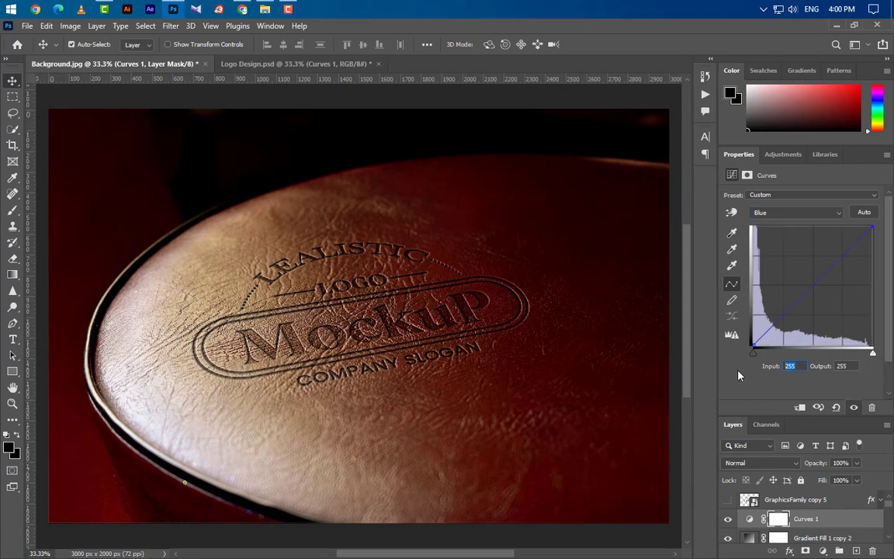
text(245)
Step: Set the white point input of the Curves adjustment's RGB channel to 250
click(781, 211)
click(776, 220)
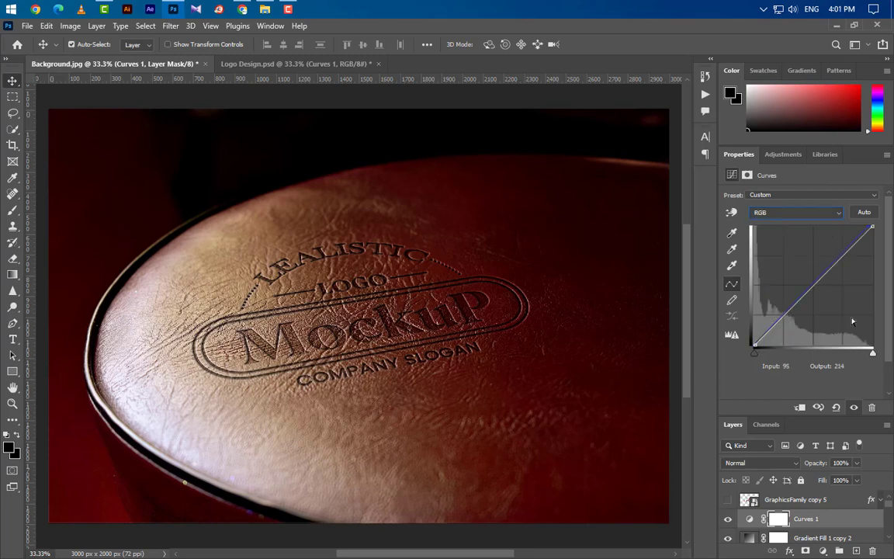
click(873, 354)
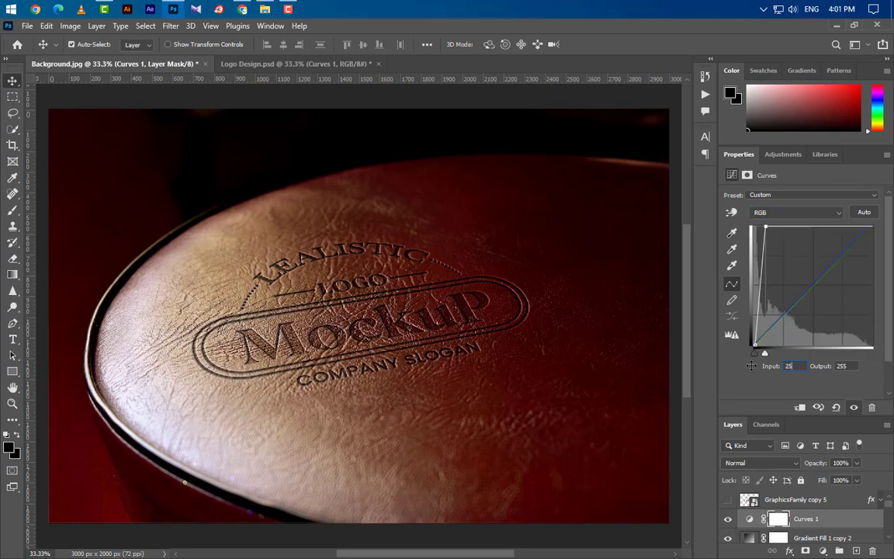
text(250)
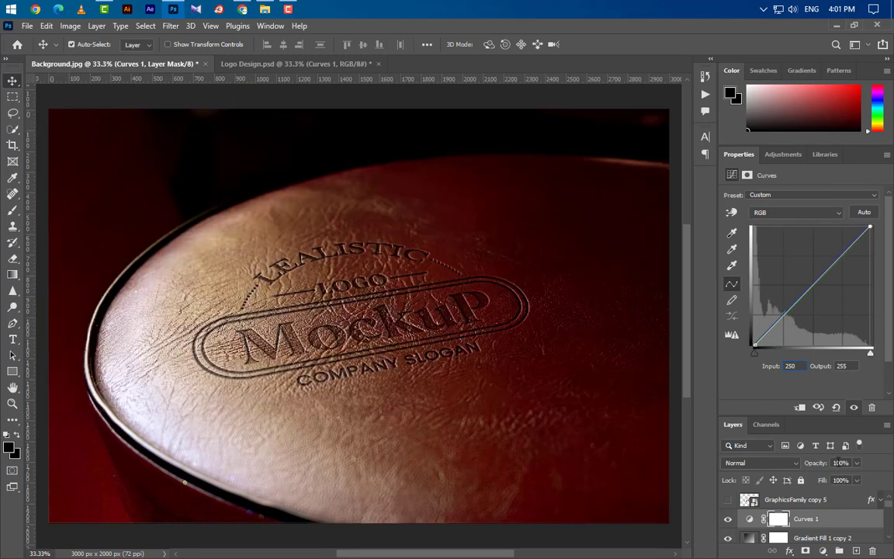
Step: Show the hidden GraphicsFamily copy 5 layer and rename it "Your Logo Here"
drag(831, 418, 815, 201)
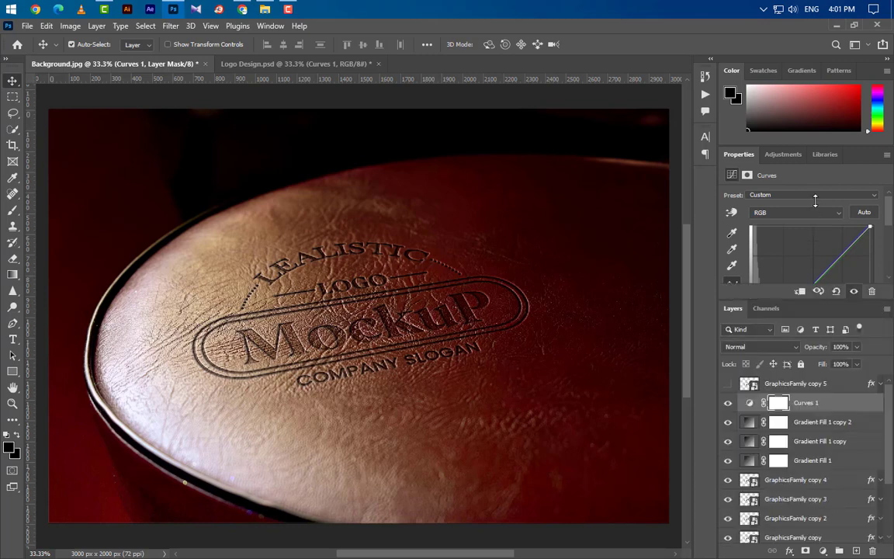
click(832, 385)
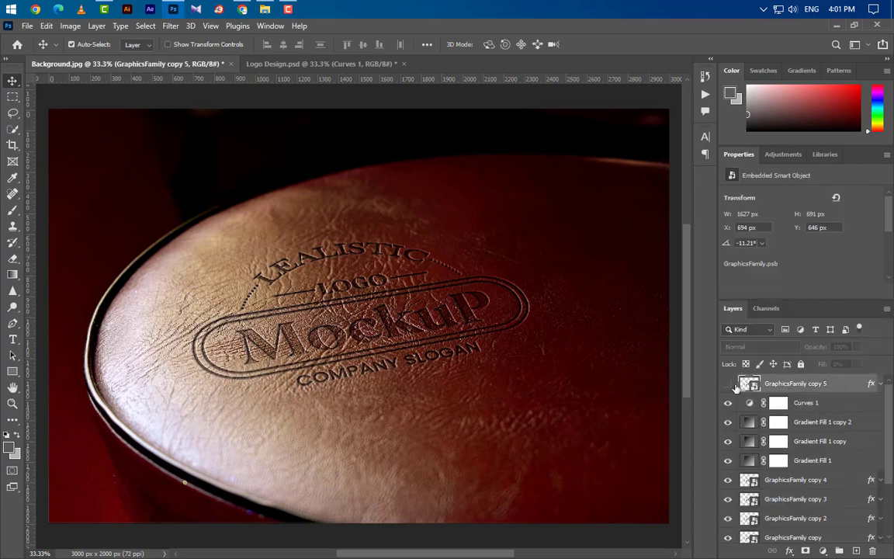
click(729, 384)
double_click(797, 383)
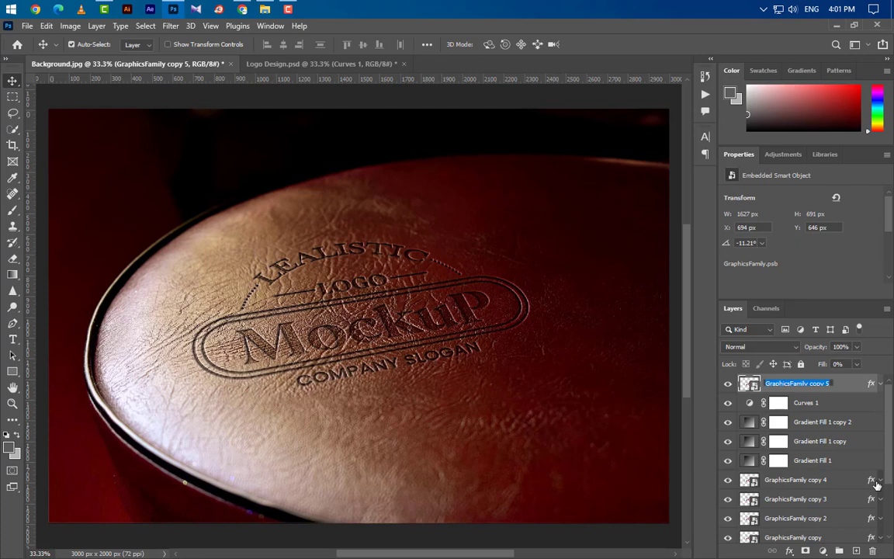
text(Your Logo Here)
key(Return)
Step: Group the Curves 1 adjustment with the three gradient fill layers and name the group "Light"
click(823, 402)
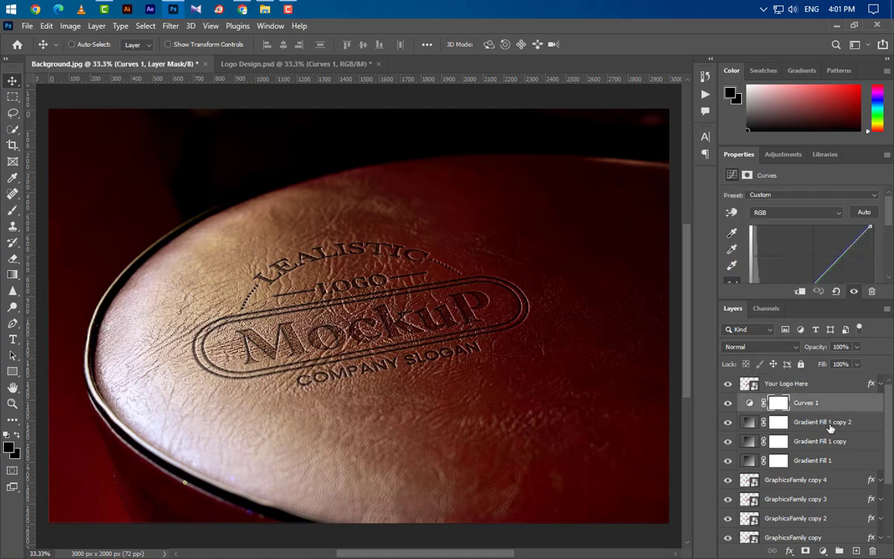
shift+click(815, 460)
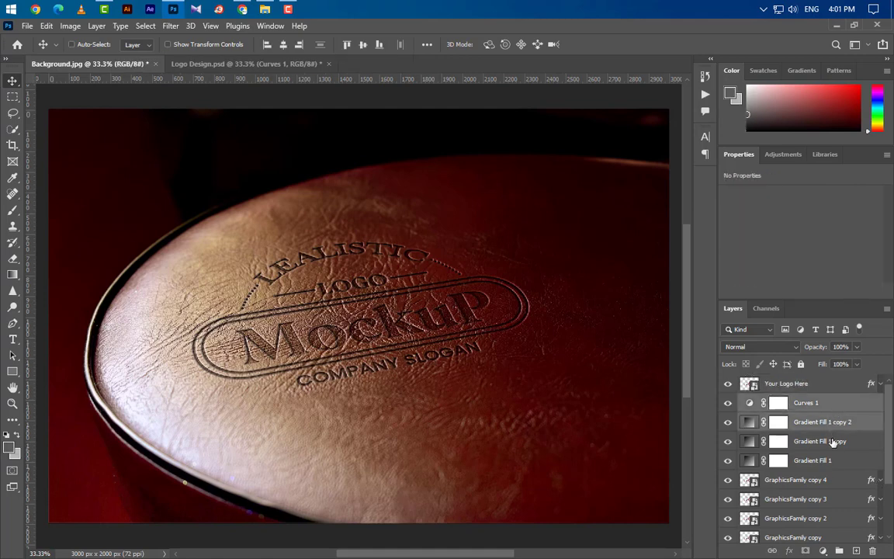
click(840, 551)
double_click(772, 402)
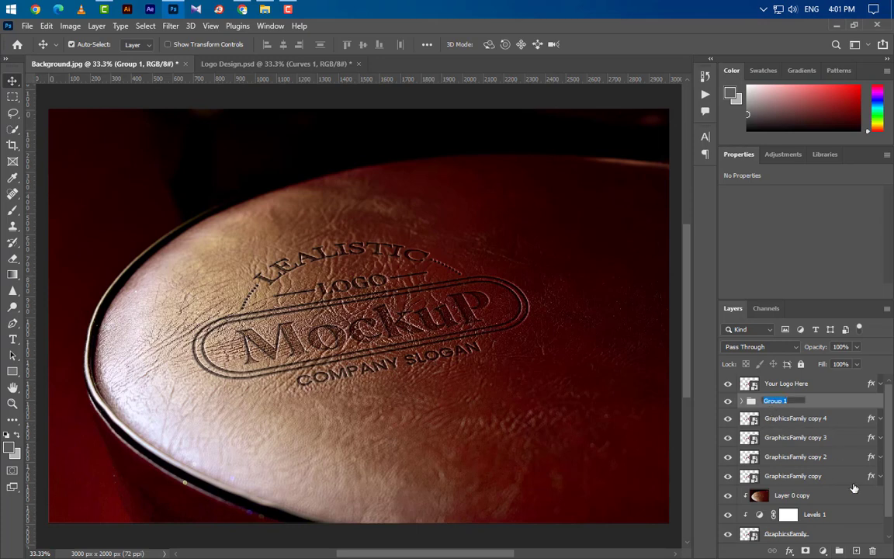
text(Light)
key(Return)
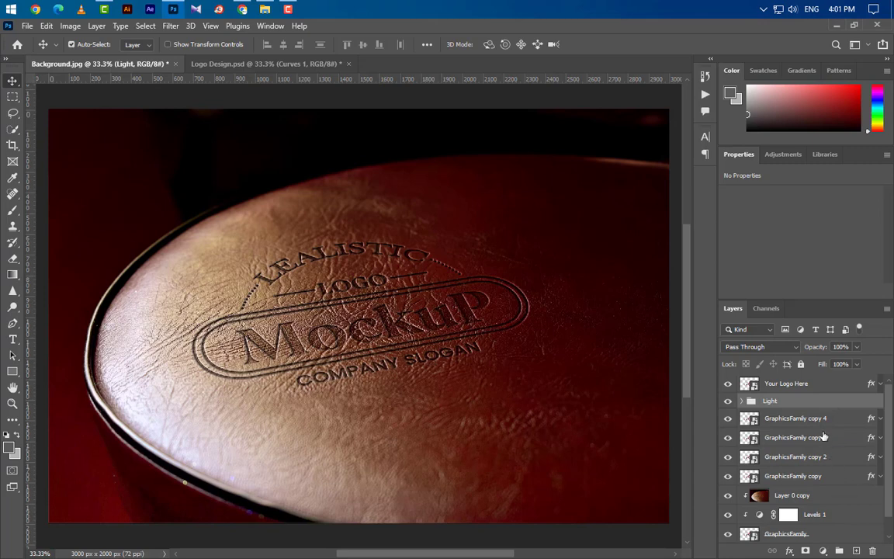
Step: Group the GraphicsFamily layer, its four remaining copies, Layer 0 copy and Levels 1, and name the group "Effects"
click(822, 420)
ctrl+click(827, 441)
ctrl+click(828, 459)
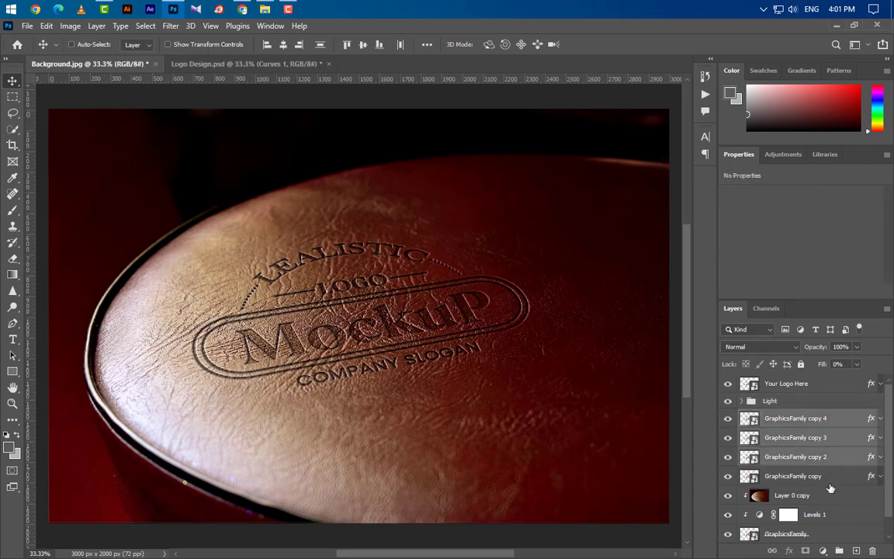
ctrl+click(829, 481)
ctrl+click(832, 499)
ctrl+click(834, 518)
scroll(835, 520, down, 1)
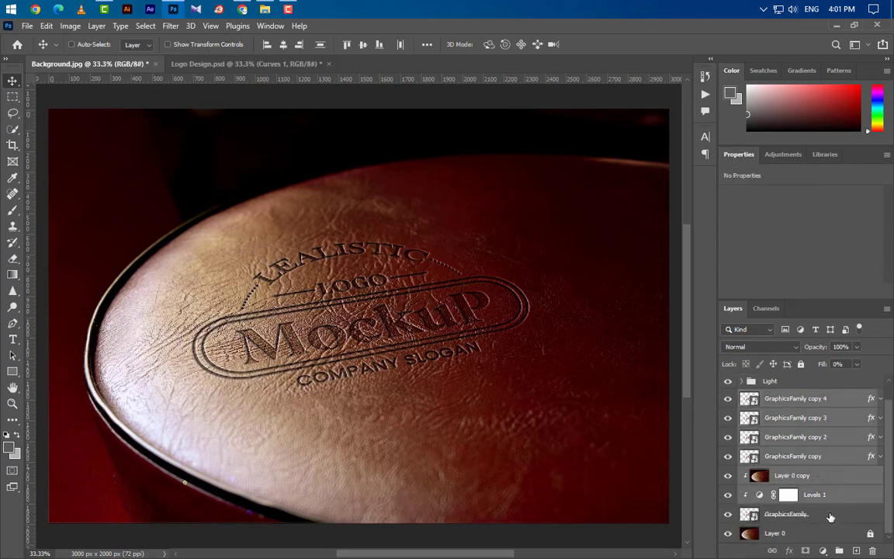
ctrl+click(830, 516)
click(839, 551)
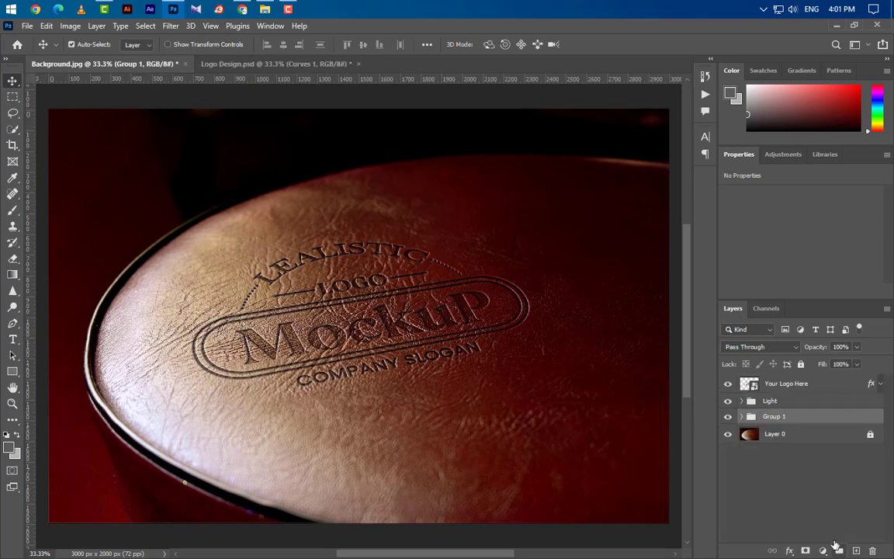
double_click(774, 417)
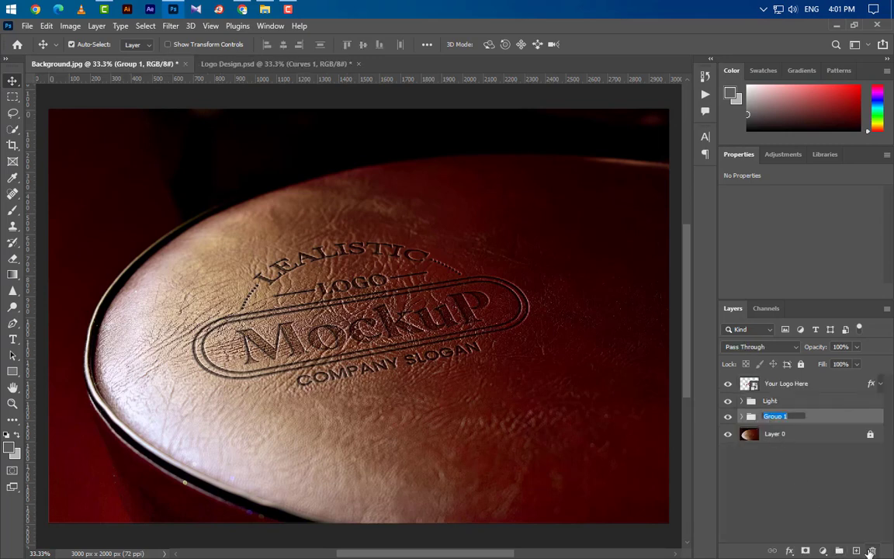
text(Effects)
key(Return)
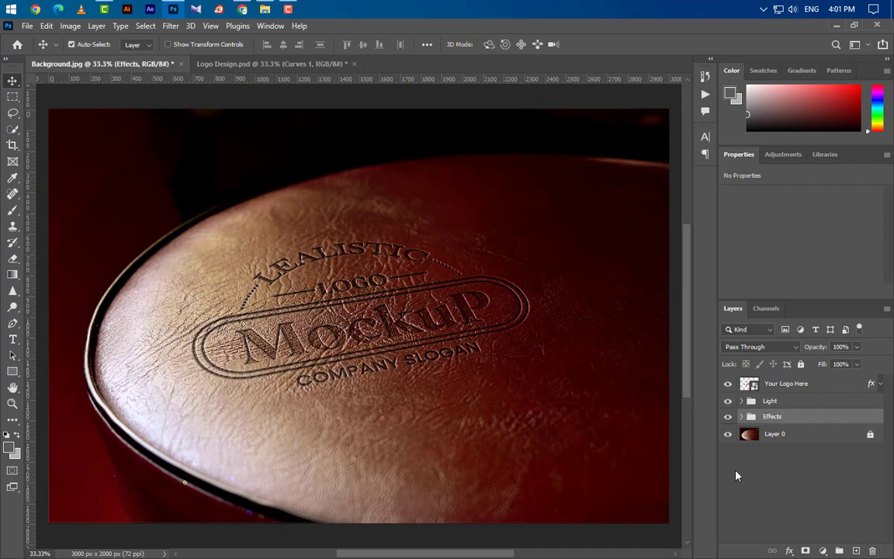
Step: Open the contents of the "Your Logo Here" smart object and bring in the logo from Logo Design.psd
double_click(750, 384)
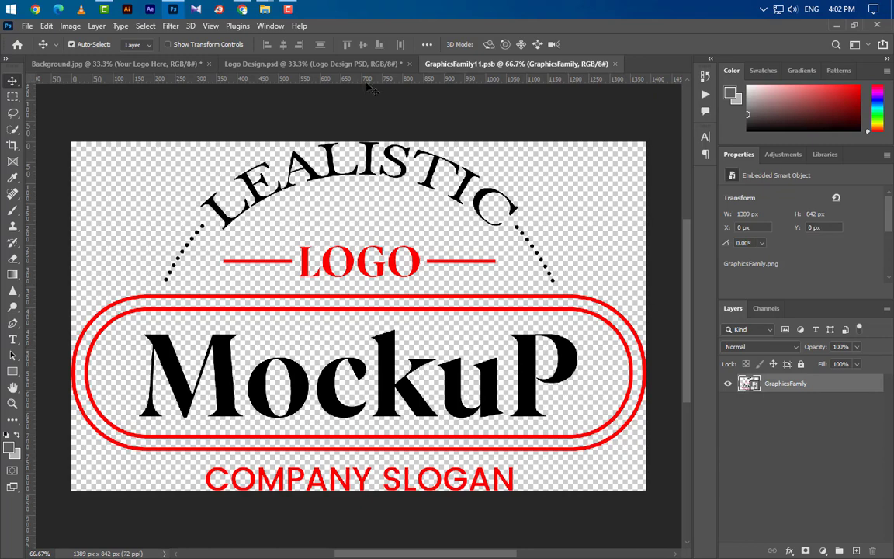
click(319, 62)
drag(479, 175, 369, 309)
Step: Scale the Logo Design PSD layer to about 935 × 842 px and centre it within the smart object's canvas
scroll(368, 309, down, 5)
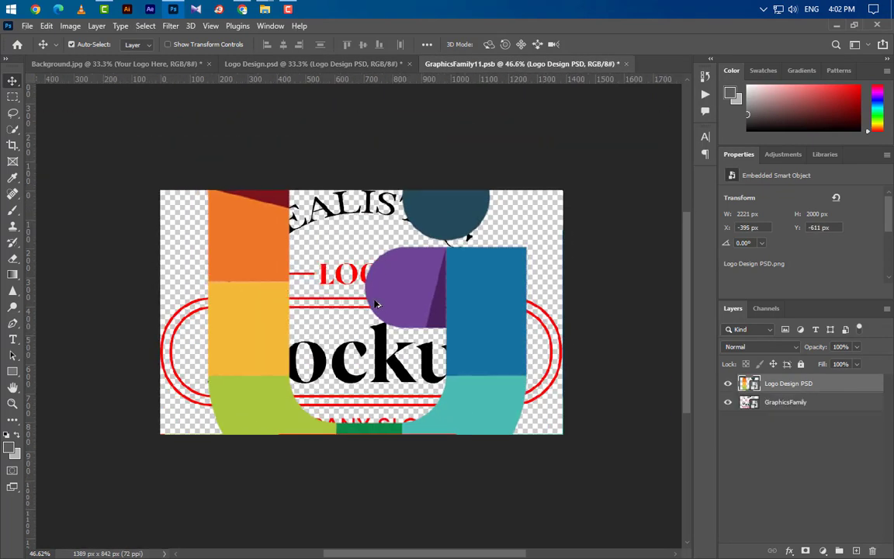
key(ctrl+t)
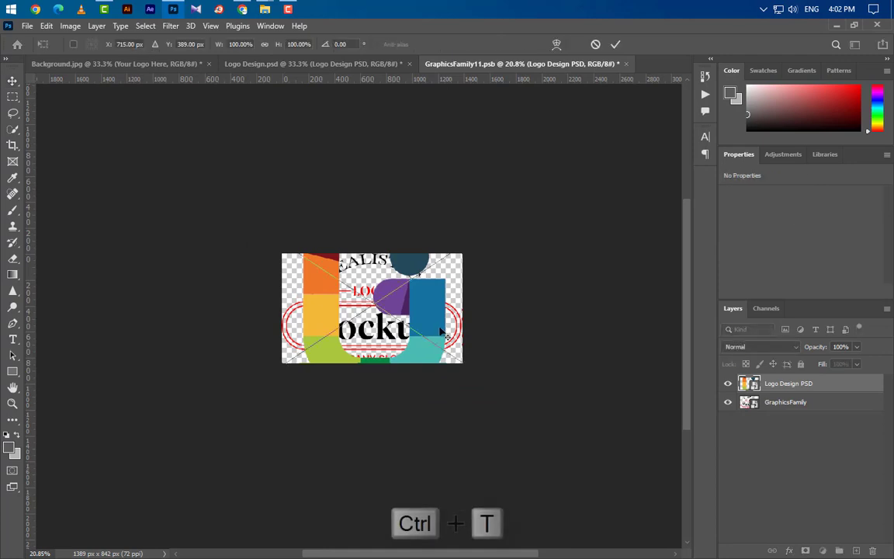
scroll(441, 327, up, 1)
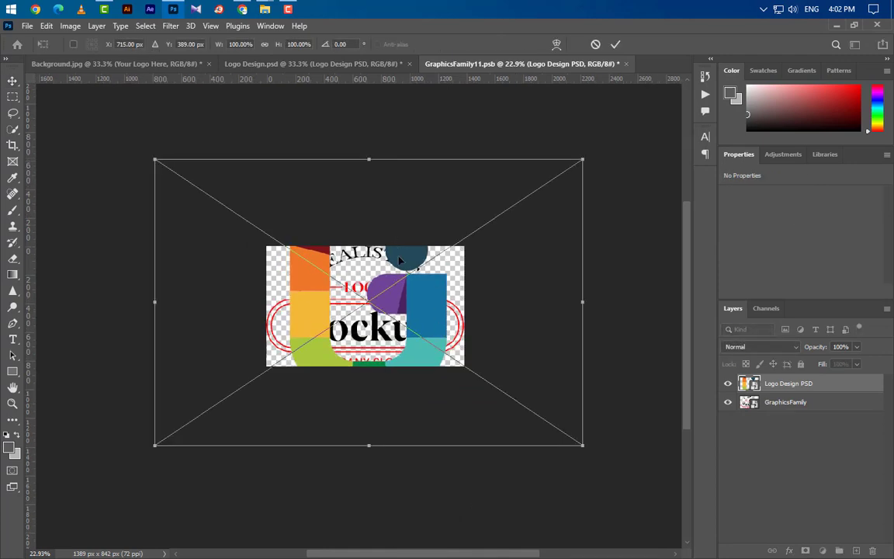
drag(400, 261, 397, 268)
drag(369, 159, 367, 247)
click(616, 44)
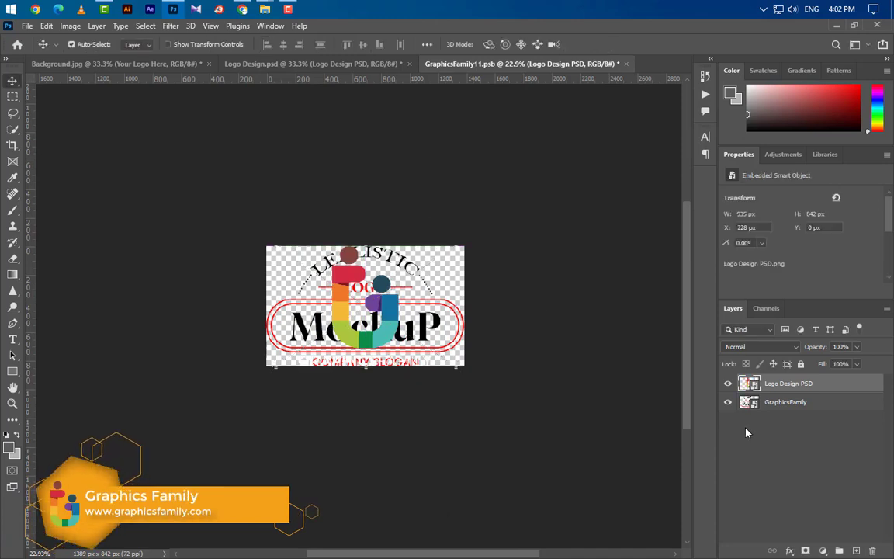
Step: Hide the original GraphicsFamily layer and close the smart object document, saving its changes
click(728, 402)
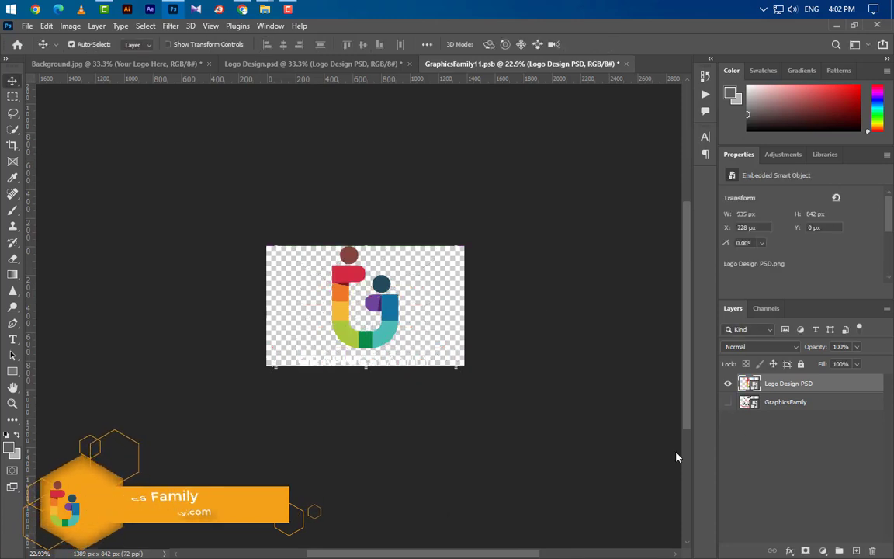
click(626, 63)
click(391, 227)
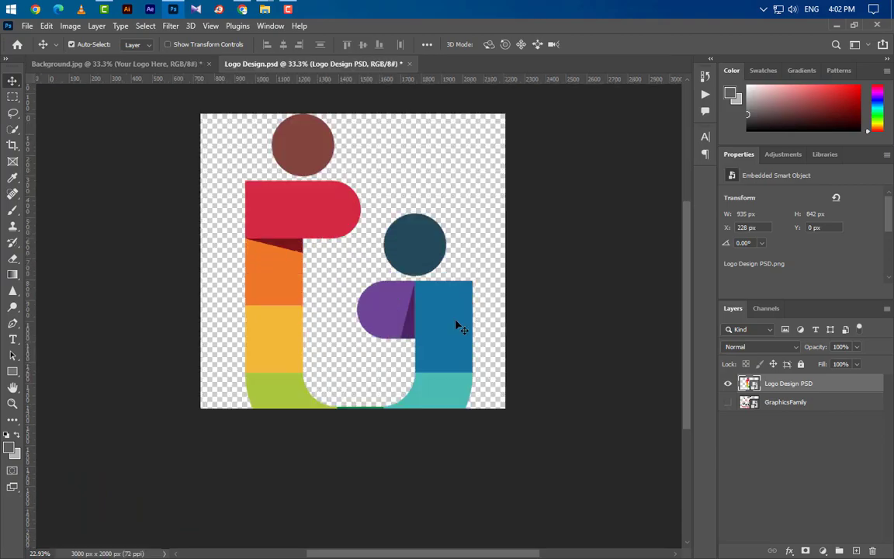